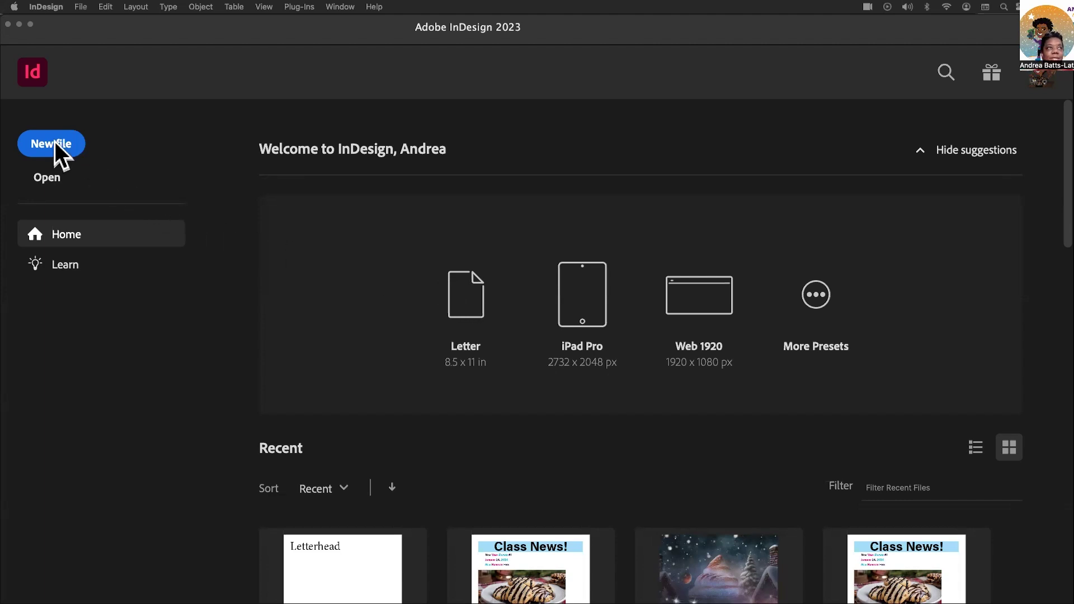
Start a new Letter document and switch its measurement units to inches
left_click(38, 140)
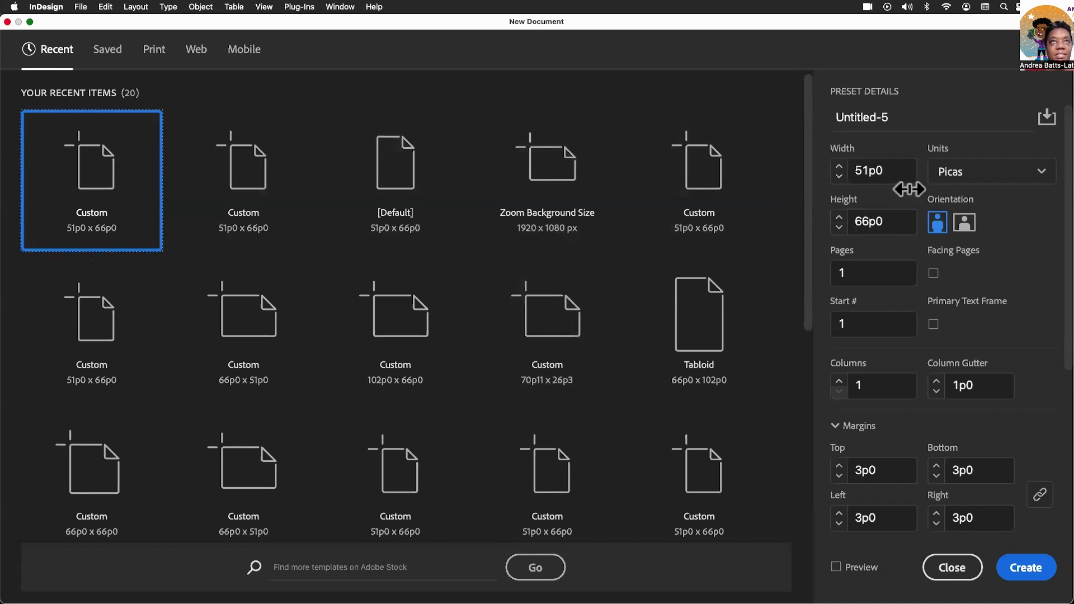
left_click(979, 174)
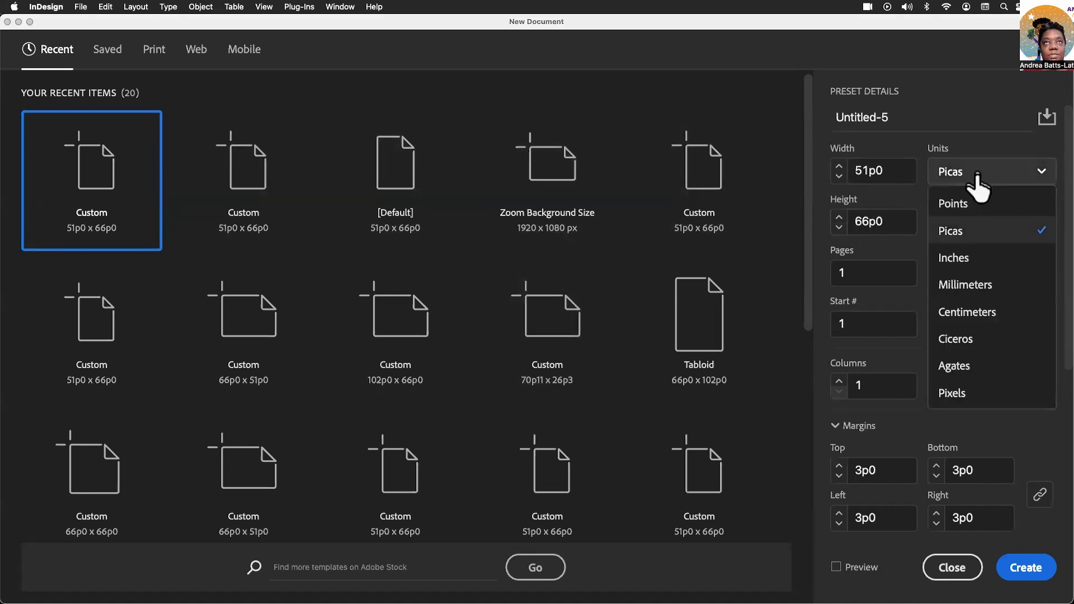
left_click(967, 260)
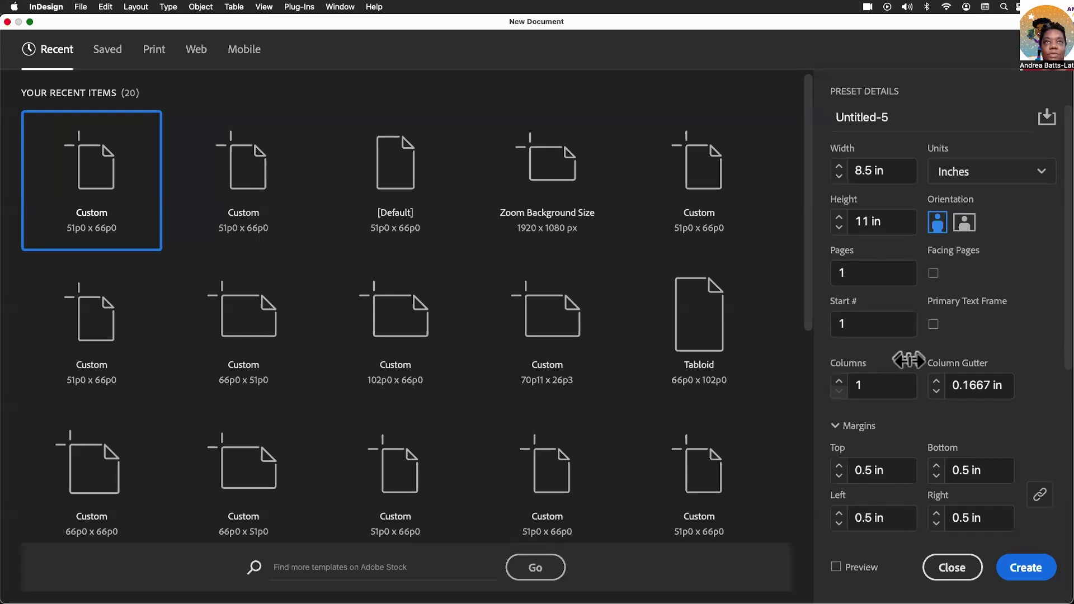
Confirm 0.5 in margins and 0.125 in bleed, then create the 8.5 x 11 in document
scroll(910, 361, "down", 5)
scroll(910, 361, "up", 4)
scroll(907, 359, "down", 5)
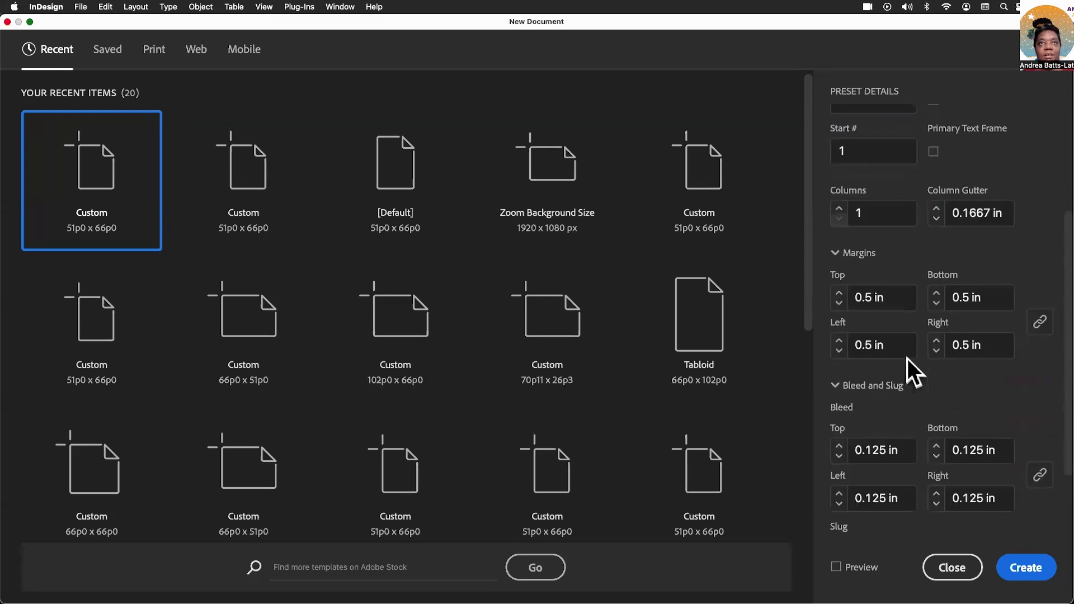
scroll(900, 353, "down", 1)
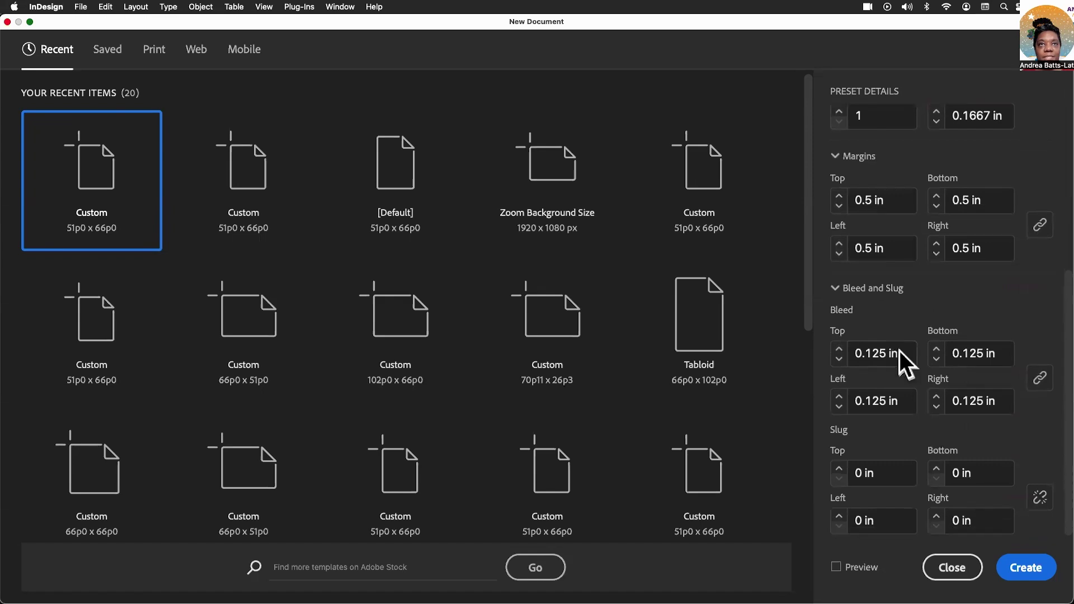
left_click(1033, 576)
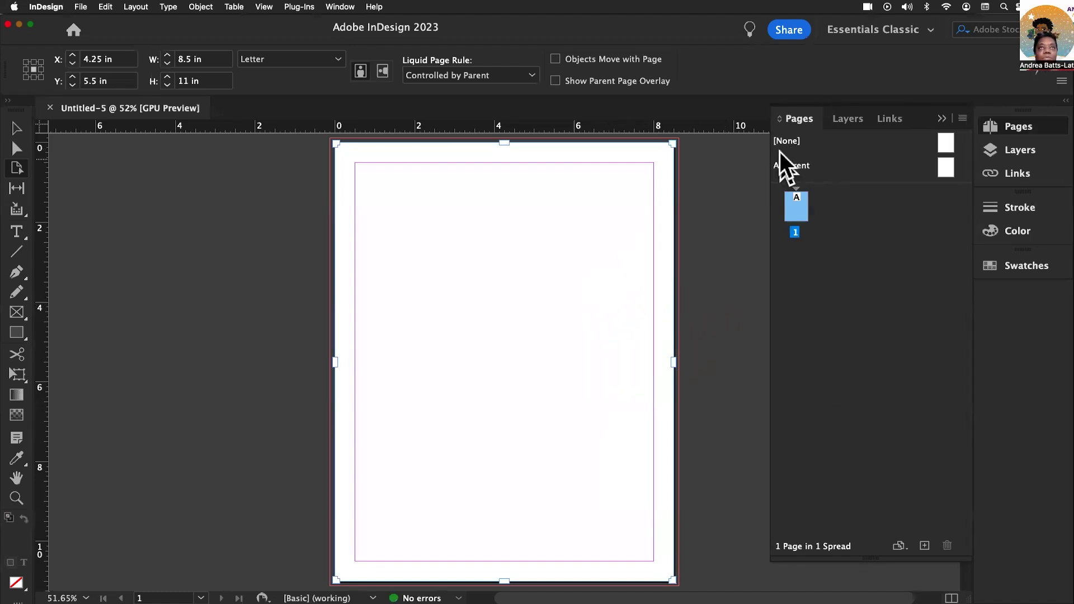
Add a second page and apply the [None] parent to it, keeping A-Parent on page 1
left_click_drag(783, 162, 796, 197)
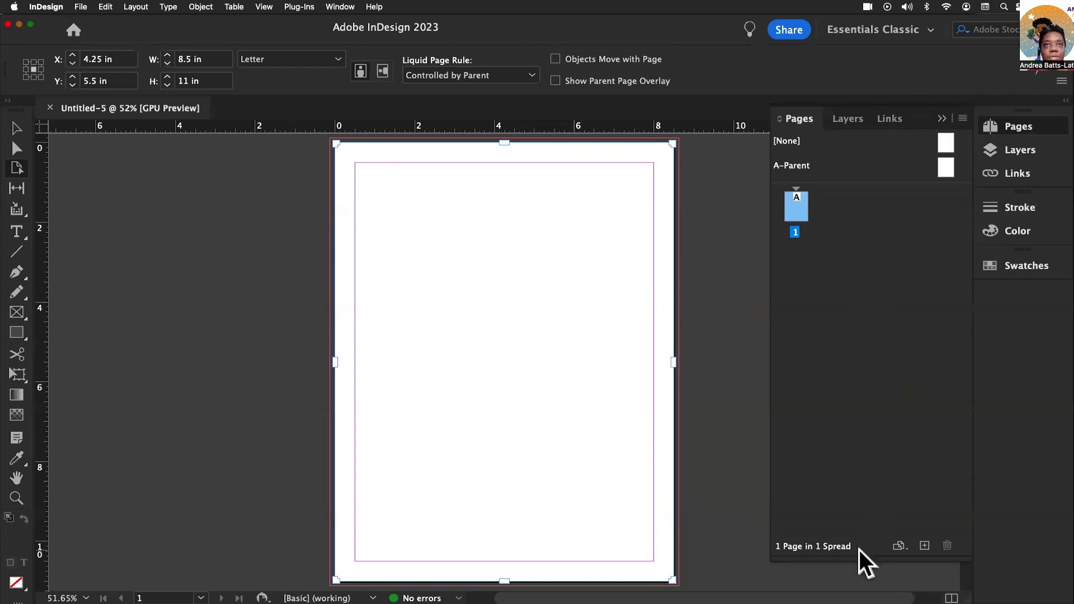
left_click(924, 546)
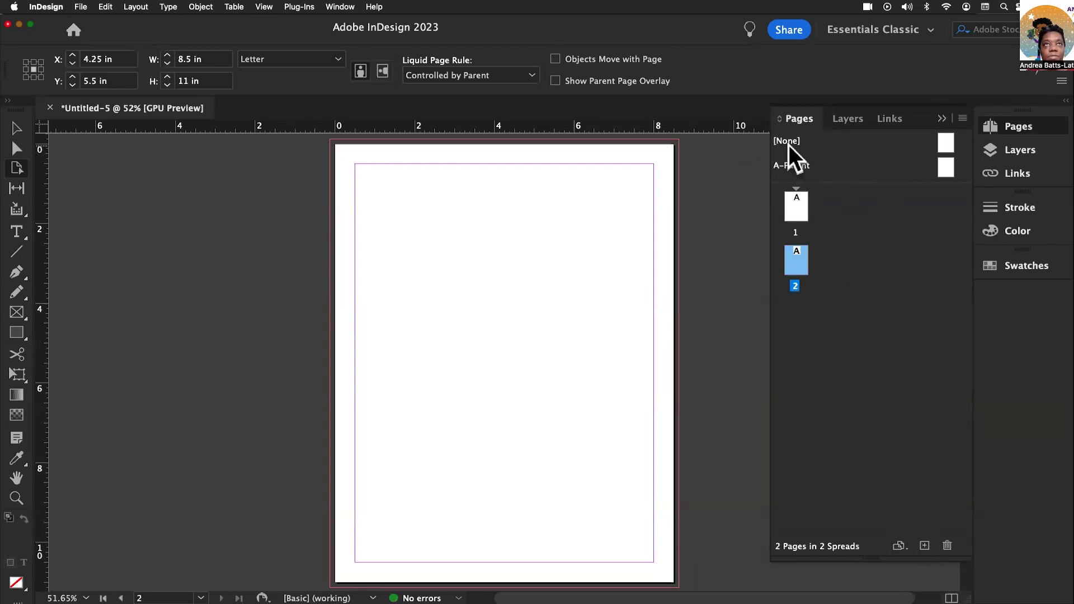
left_click_drag(946, 145, 802, 274)
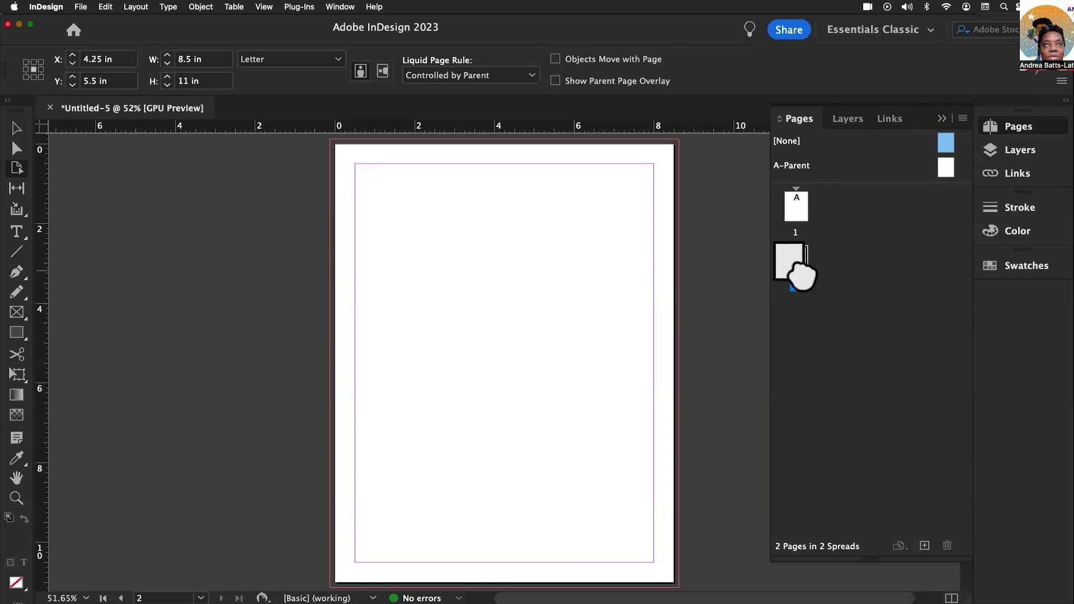
left_click_drag(802, 274, 804, 274)
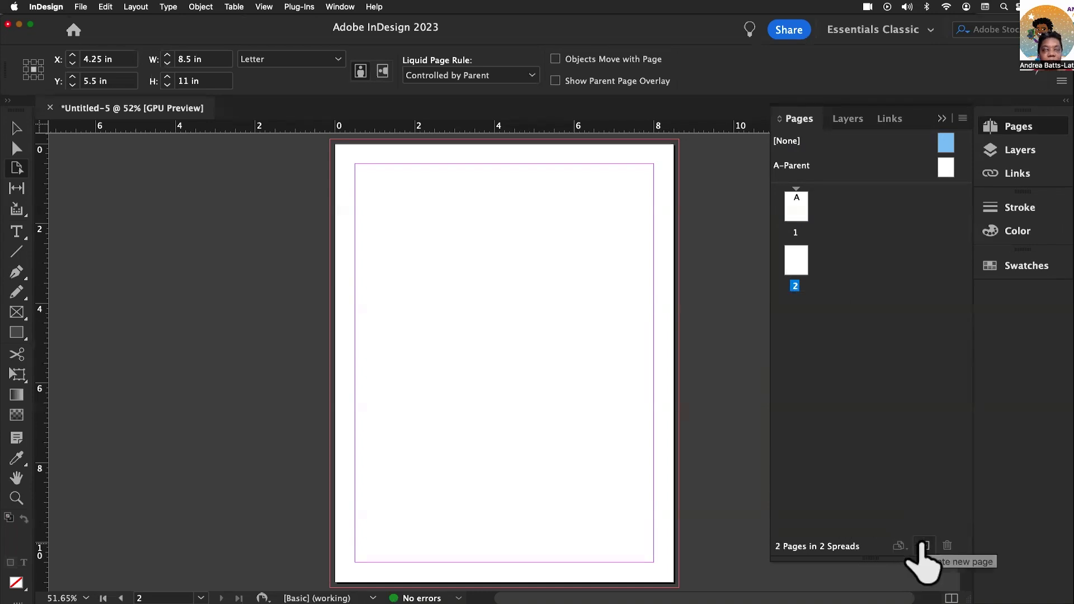
Add pages 3 through 6, then select page 2 for resizing
left_click(922, 546)
left_click(922, 546)
left_click(923, 546)
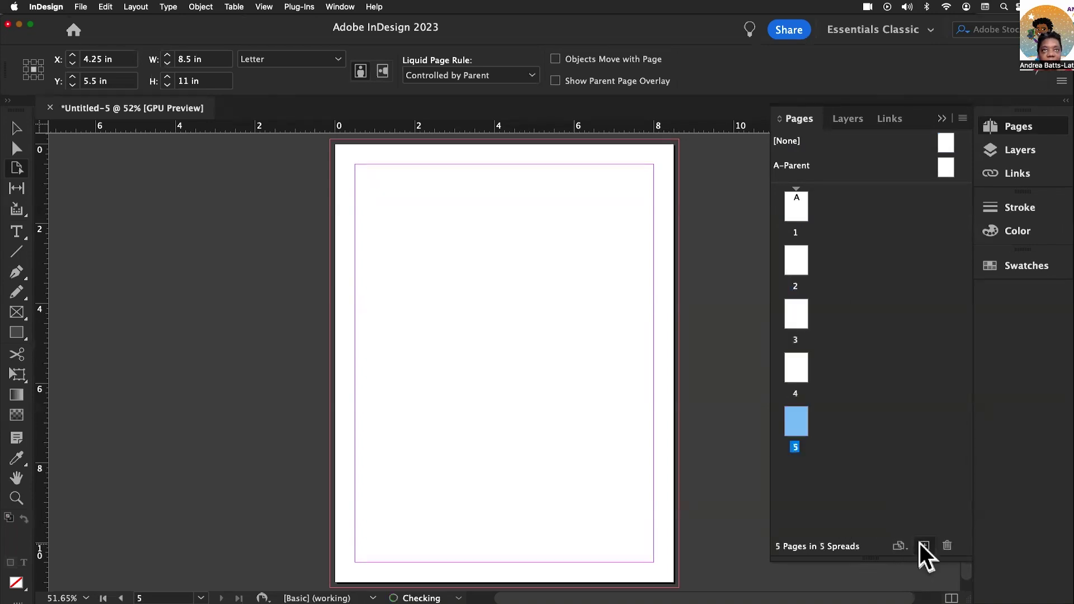
left_click(923, 546)
left_click_drag(786, 202, 816, 252)
left_click(799, 208)
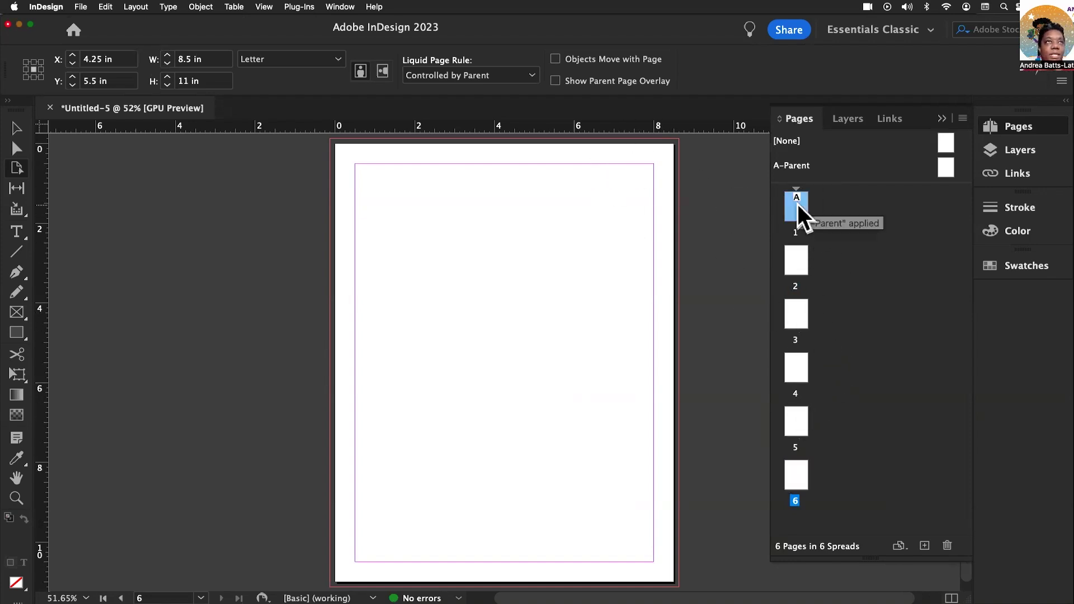
left_click(797, 278)
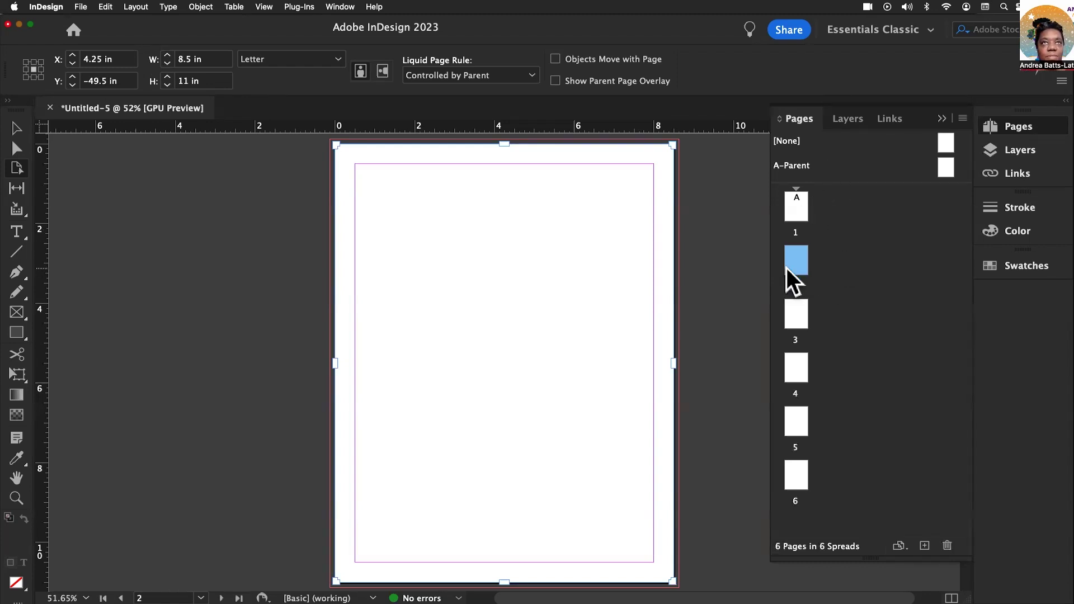
With the Page tool, set page 2 to the US Business Card preset, 3.5 x 2 in
left_click_drag(794, 277, 7, 171)
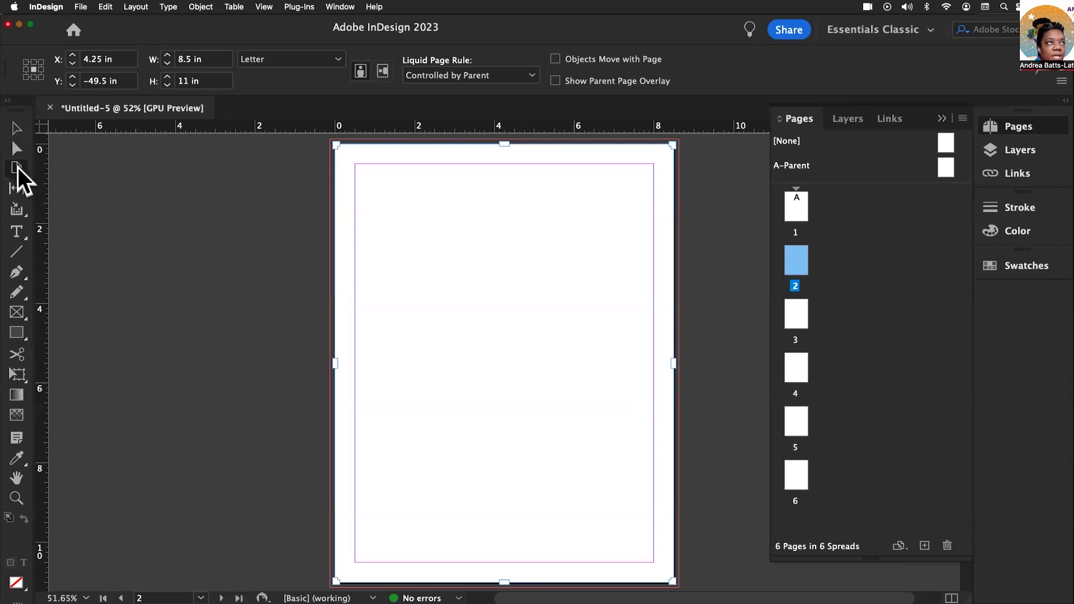
left_click(18, 167)
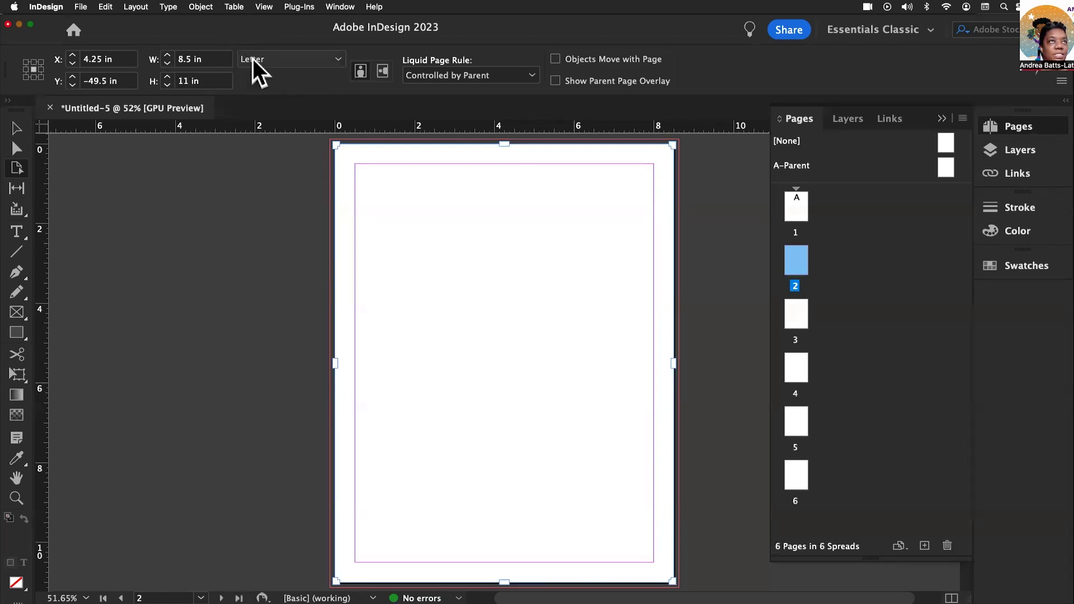
left_click(337, 59)
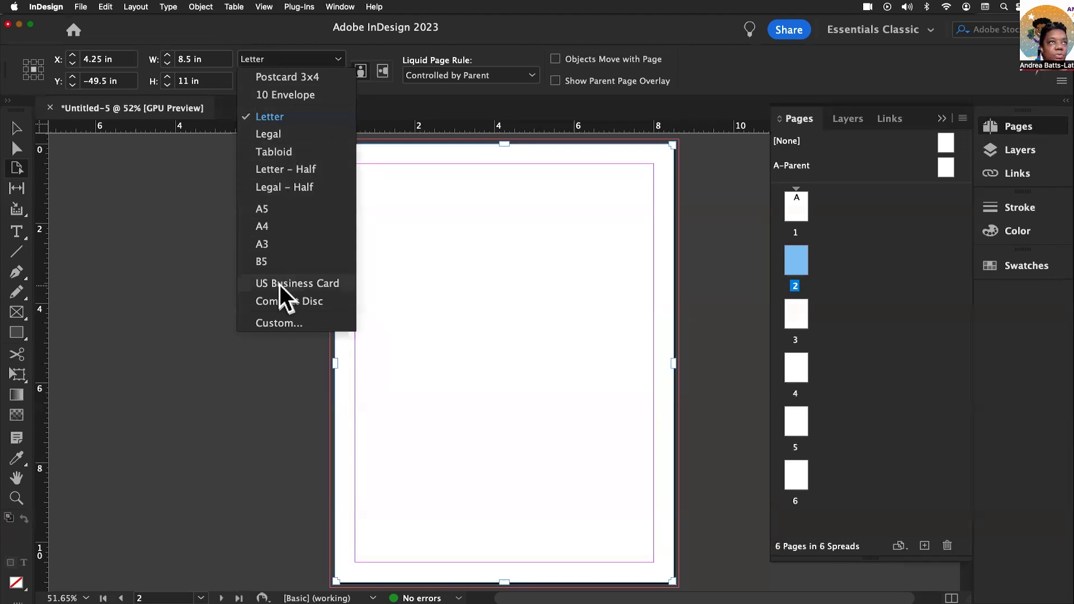
left_click(295, 284)
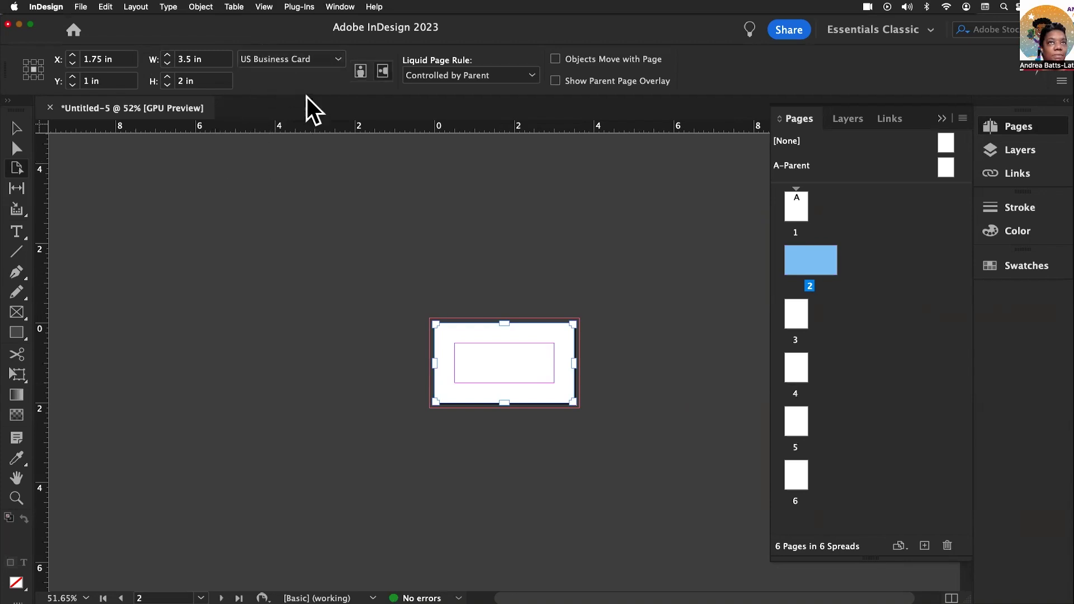
Set page 3 to US Business Card in portrait orientation, 2 x 3.5 in
double_click(797, 314)
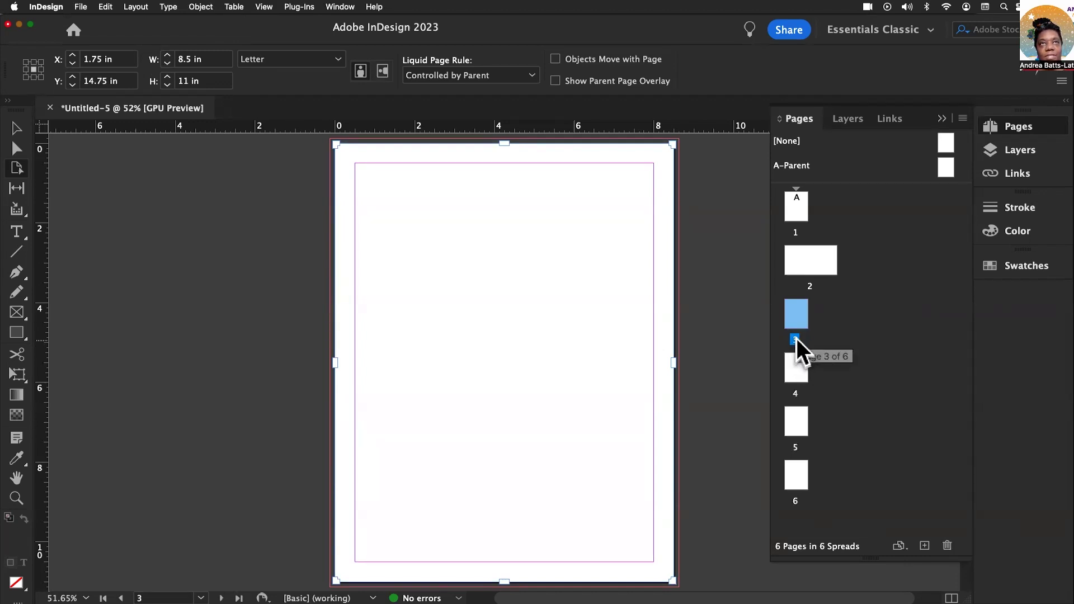
left_click(809, 257)
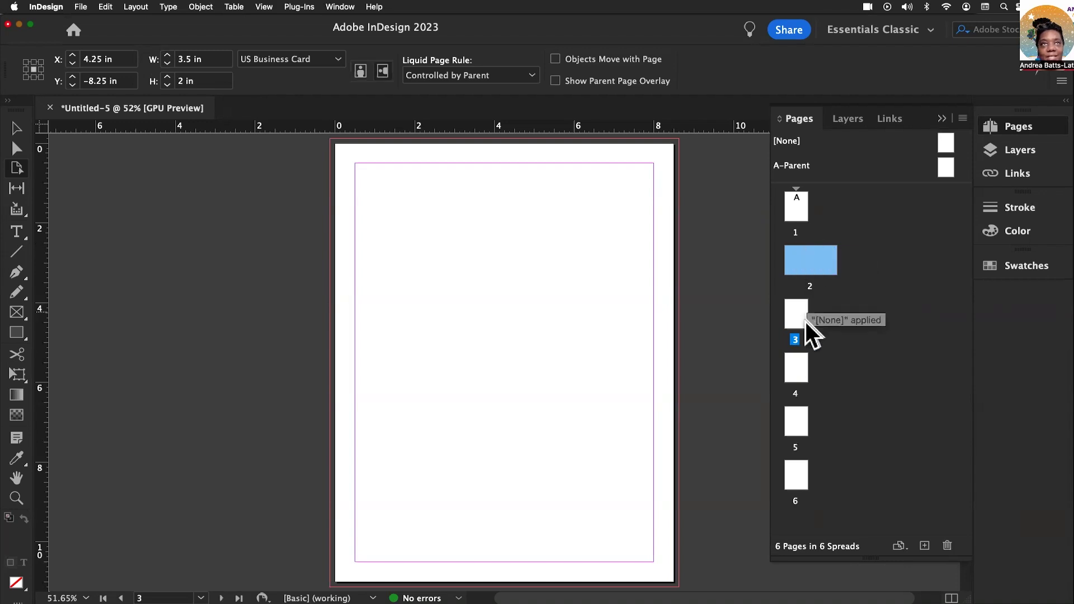
left_click(787, 311)
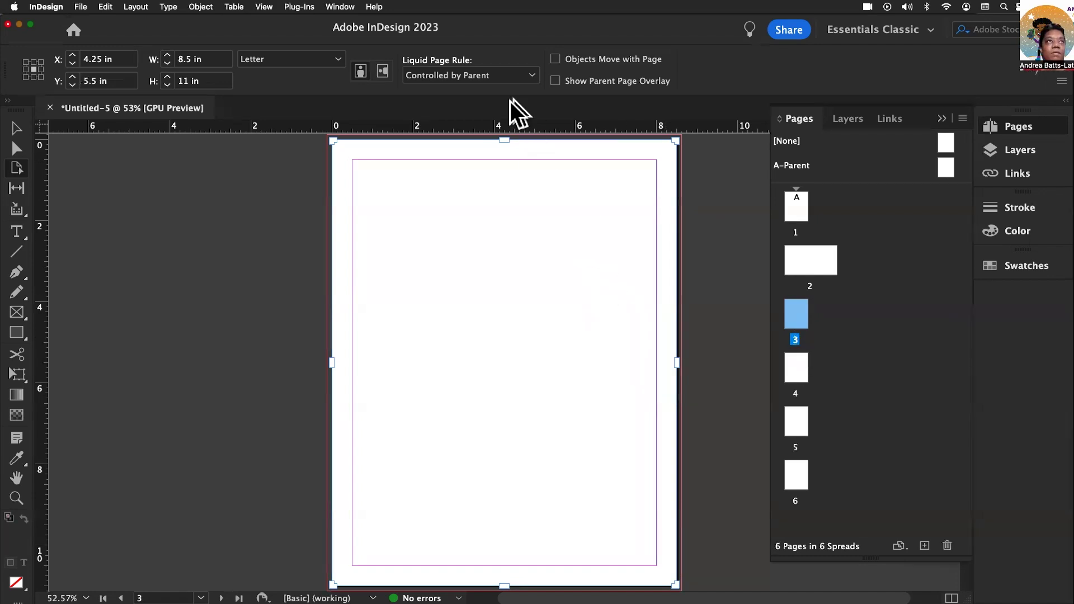
left_click(336, 58)
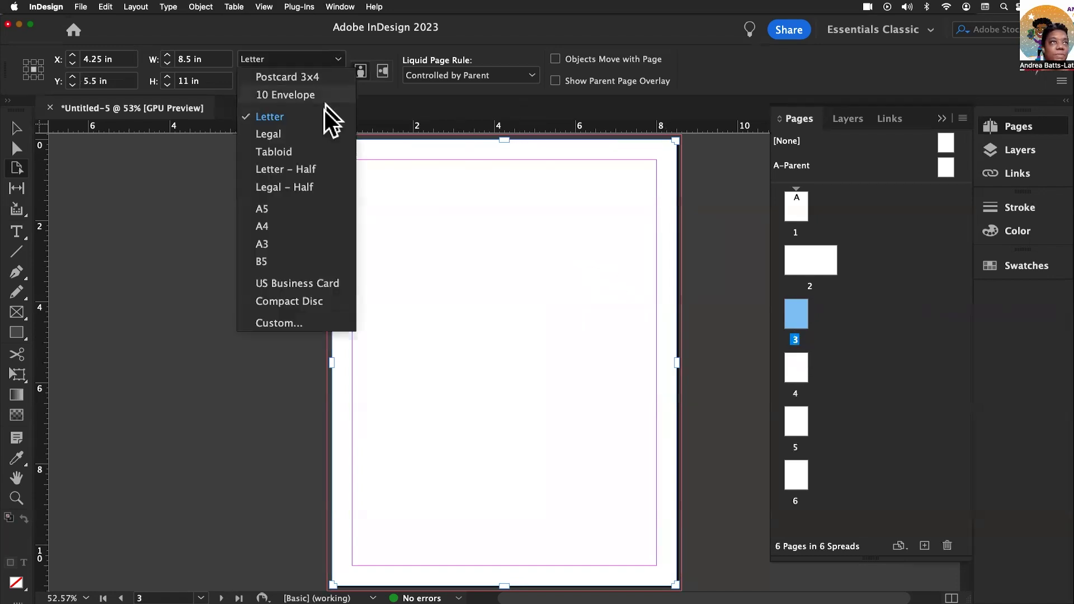
left_click(293, 284)
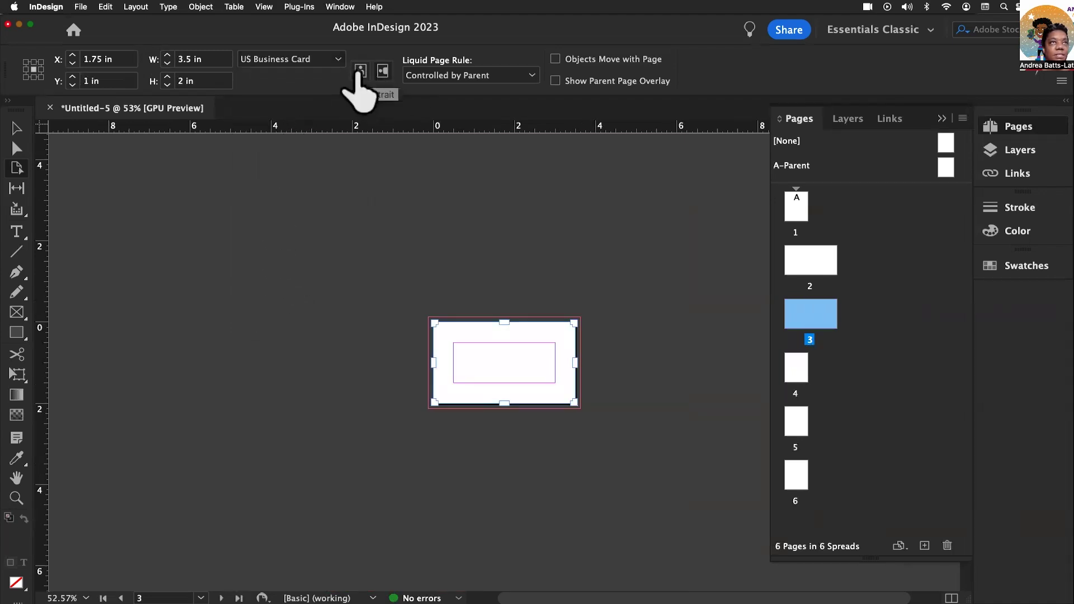
left_click(361, 71)
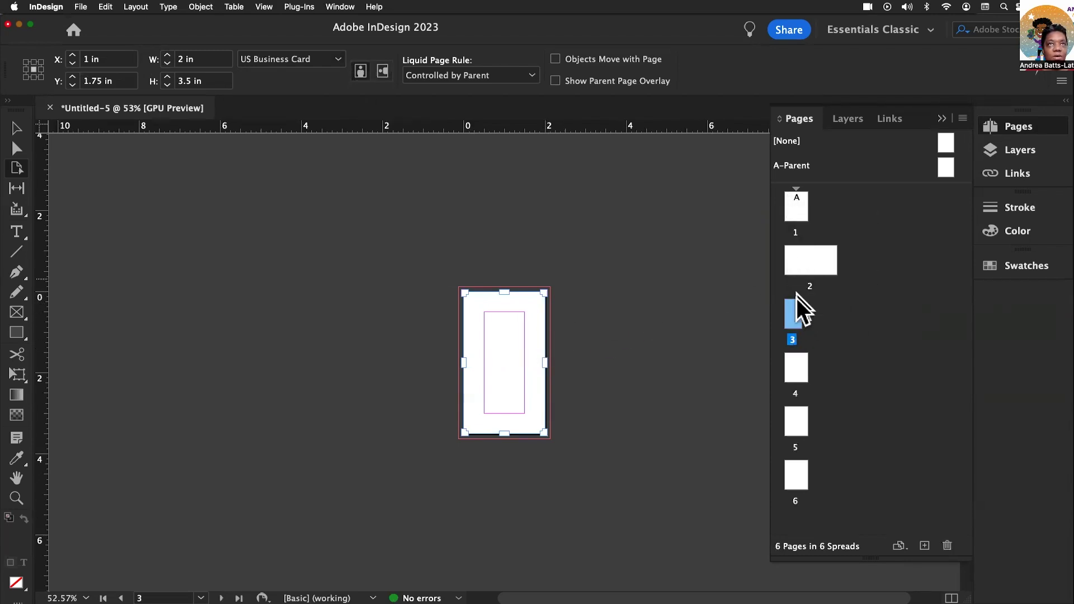
Make page 4 a landscape Letter – Half page (8.5 x 5.5 in) and remove page 5's parent
double_click(793, 371)
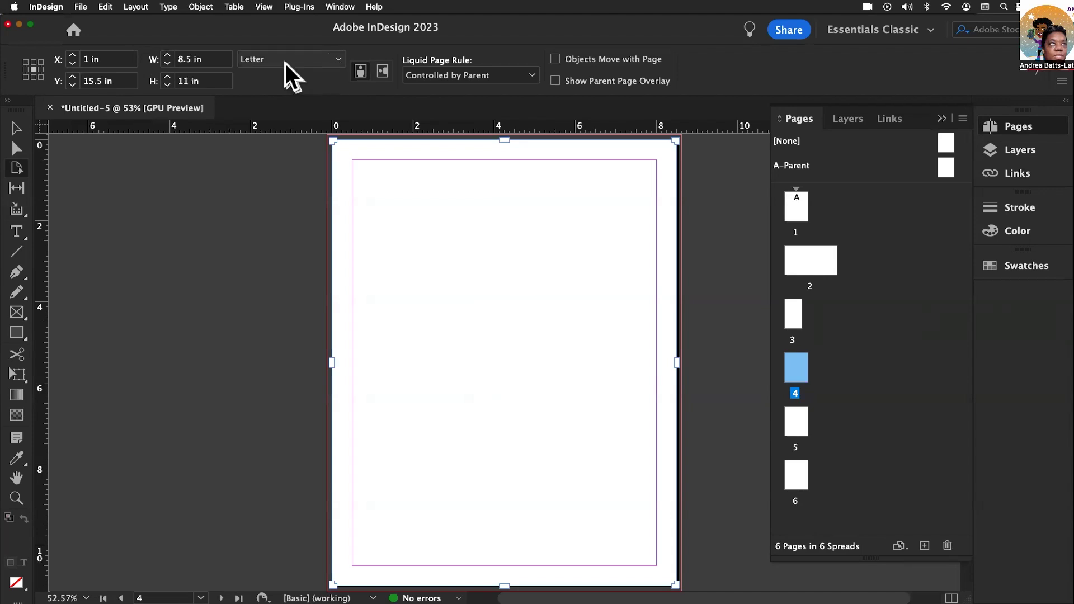
left_click(338, 60)
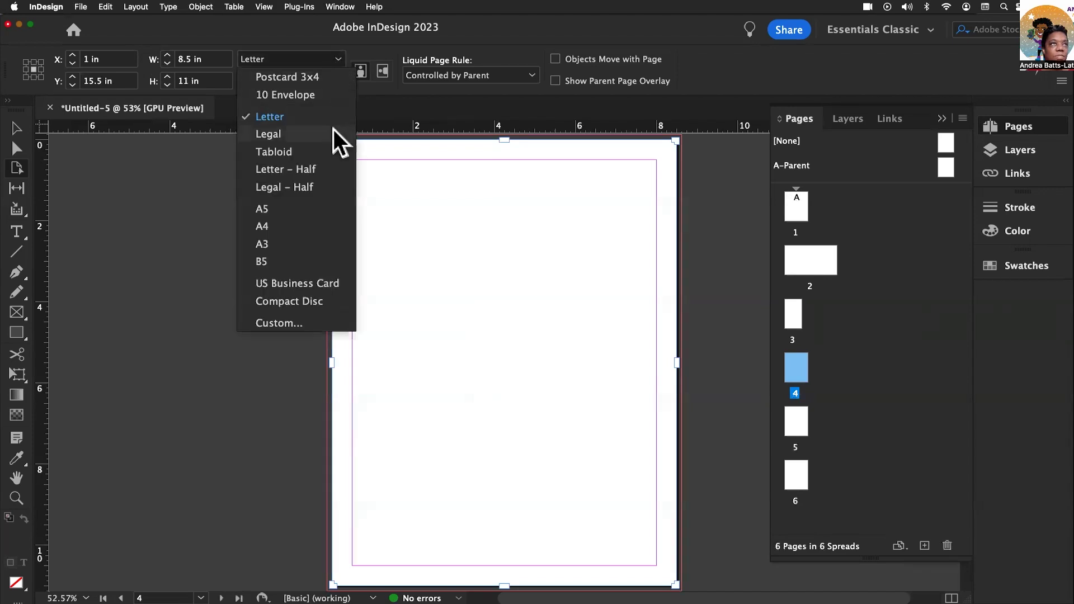
left_click(328, 168)
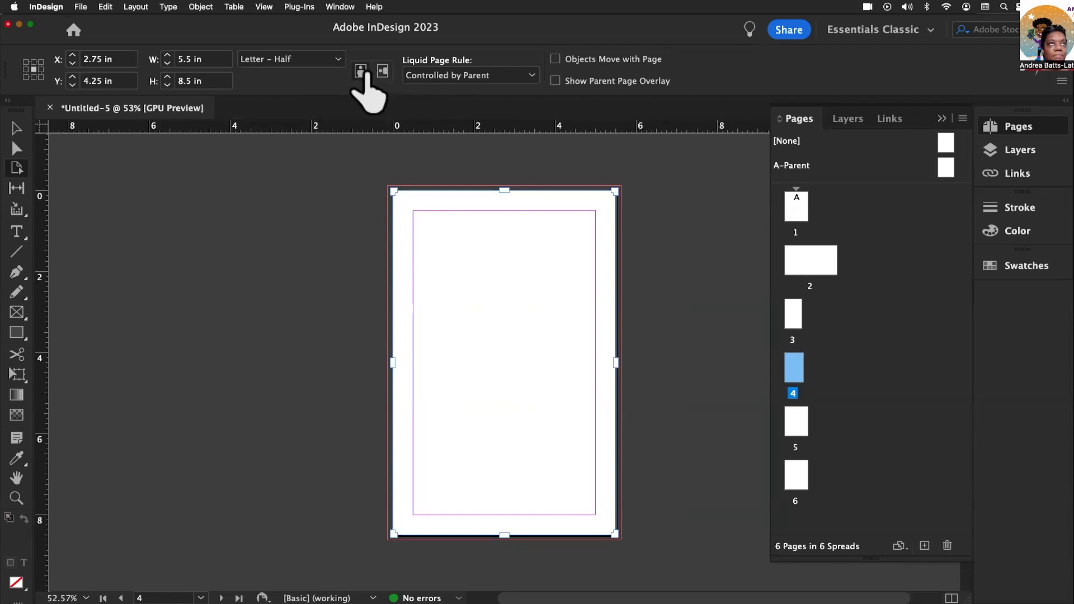
left_click(382, 71)
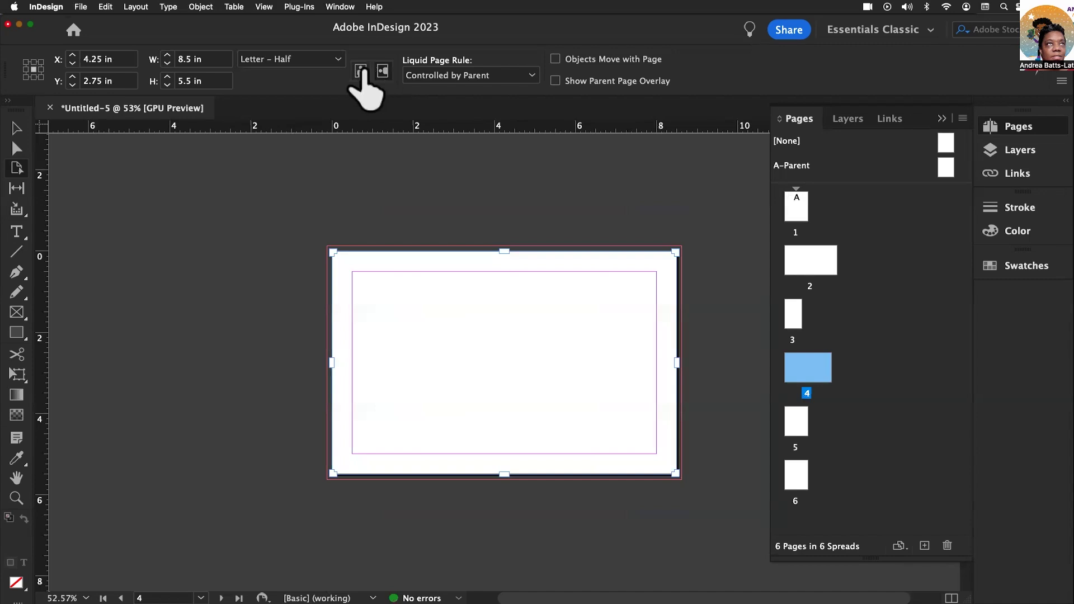
left_click(360, 70)
left_click(383, 70)
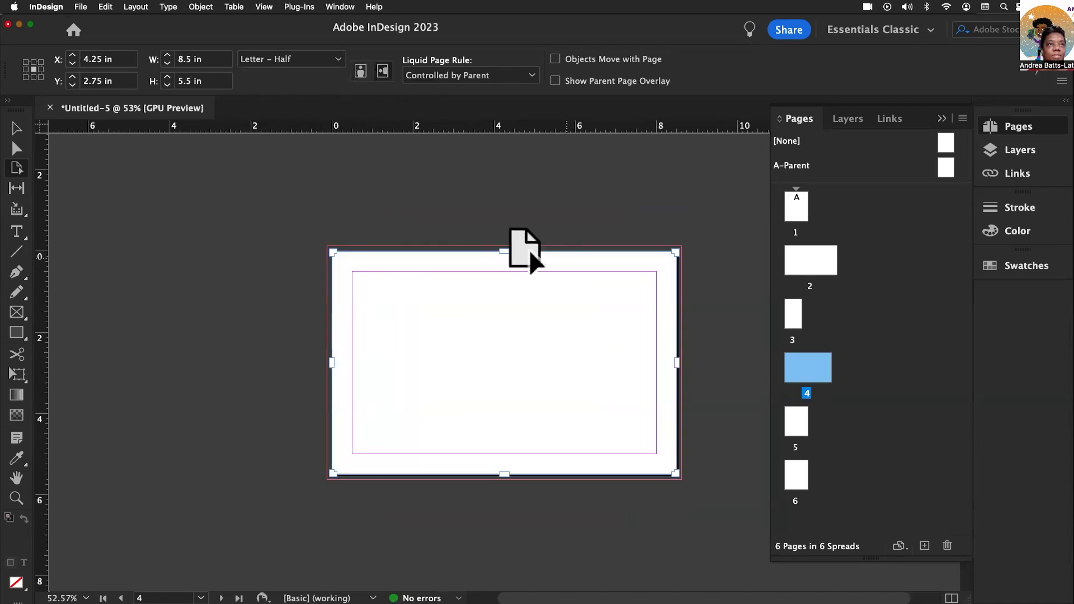
left_click_drag(516, 320, 793, 423)
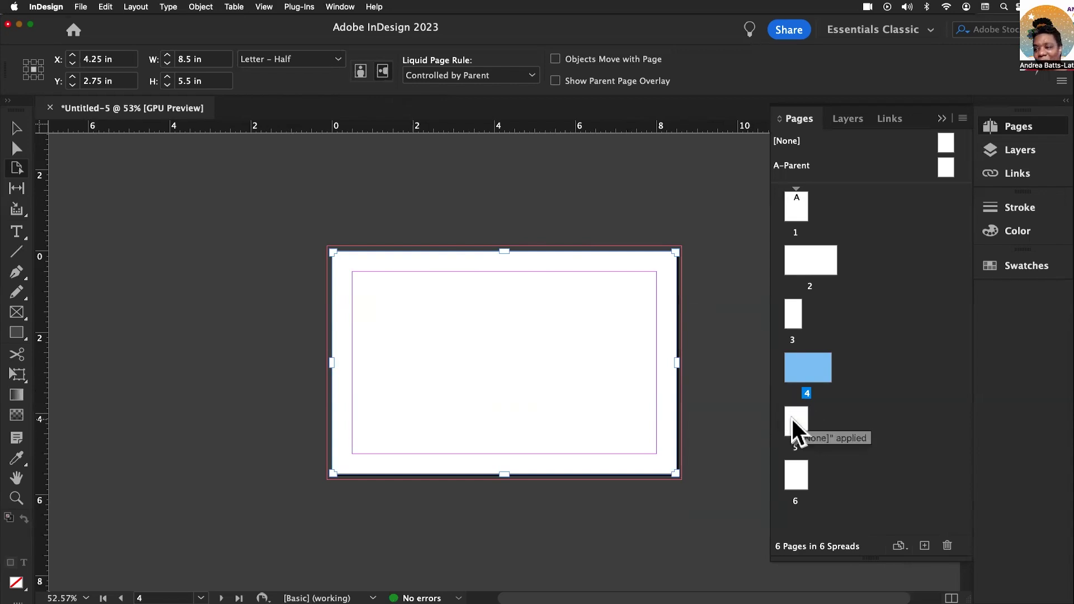
Give page 5 a custom 5 x 3 in size, saved as the preset 'Postcard 3x5'
double_click(793, 421)
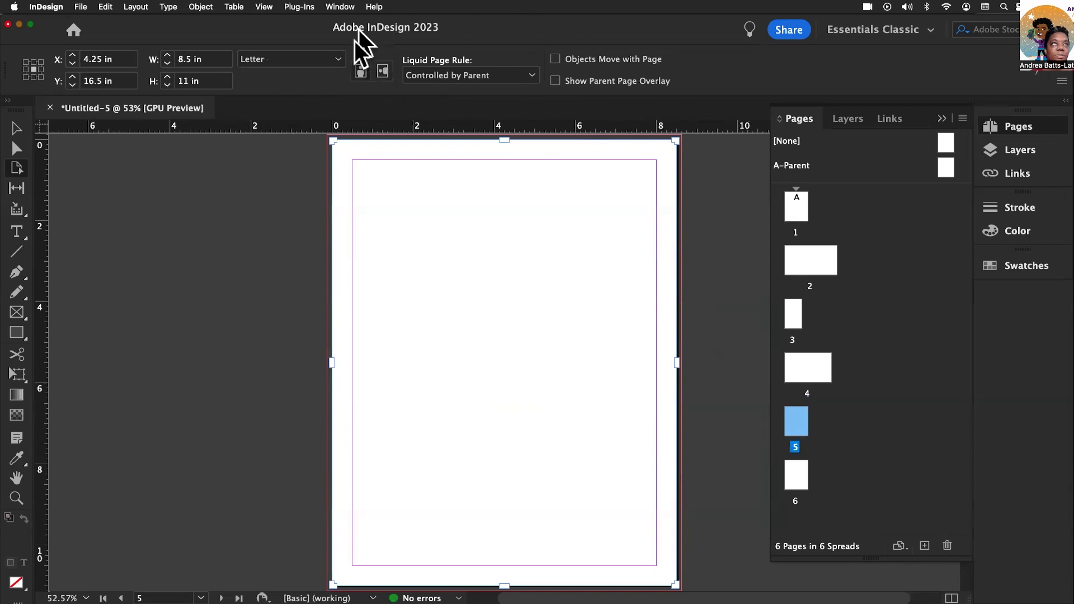
left_click(338, 59)
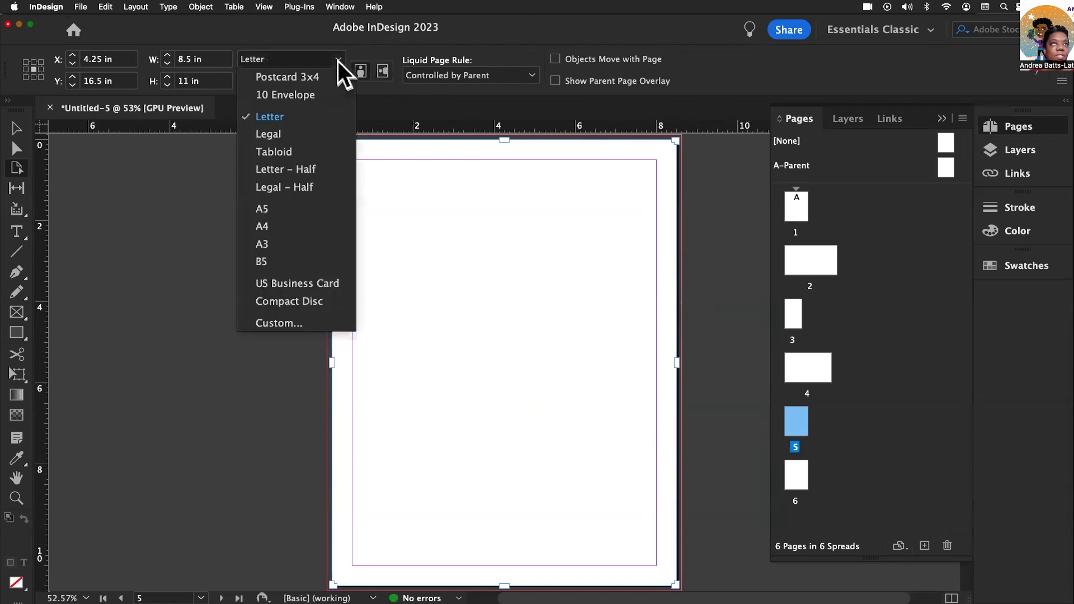
left_click(279, 324)
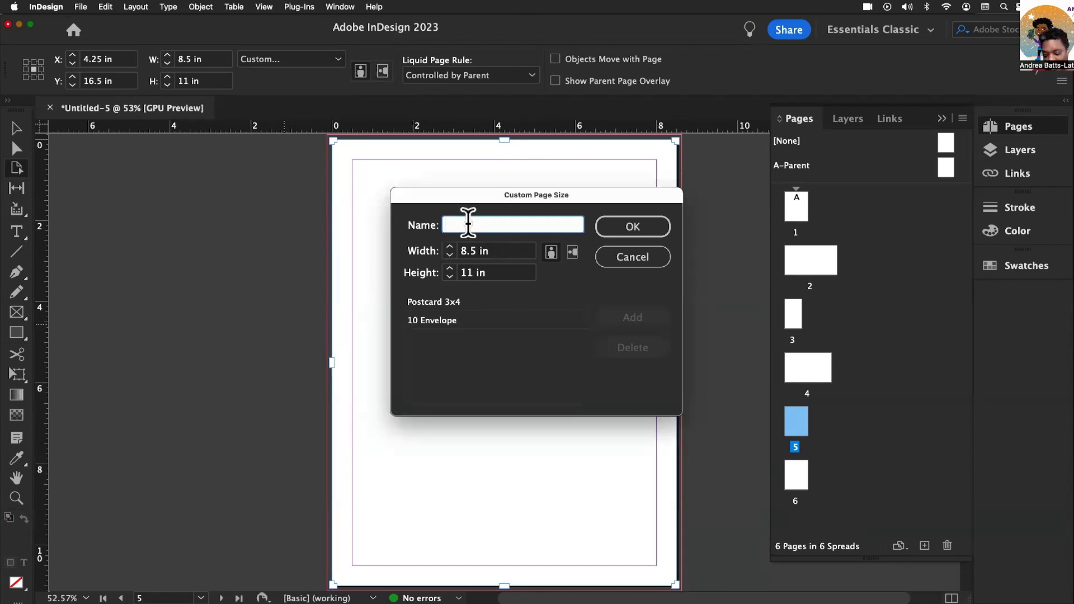
type("Postcar")
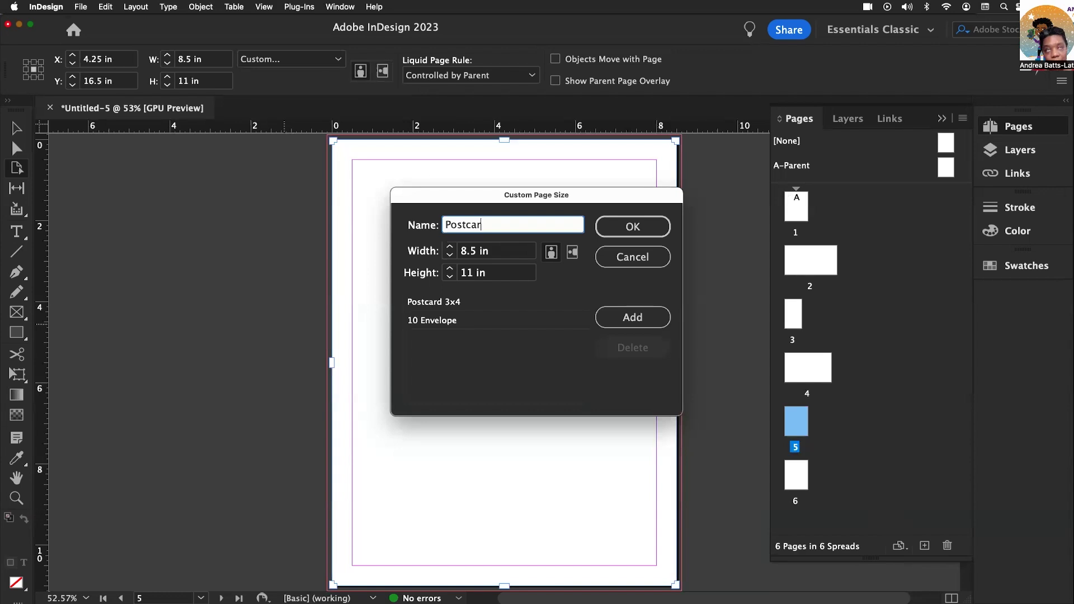
type("d 3")
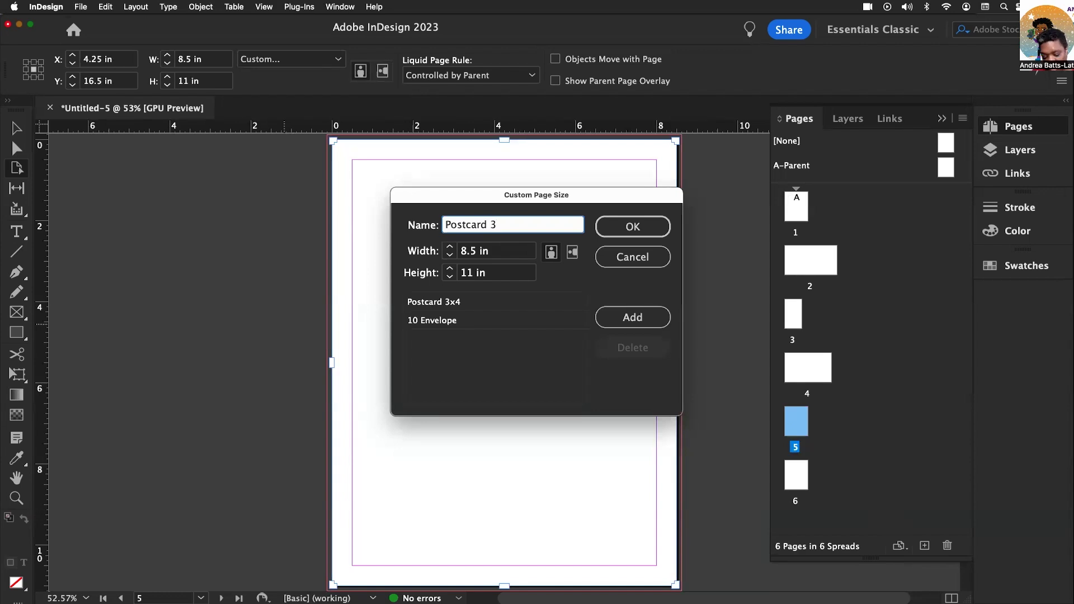
type("x5")
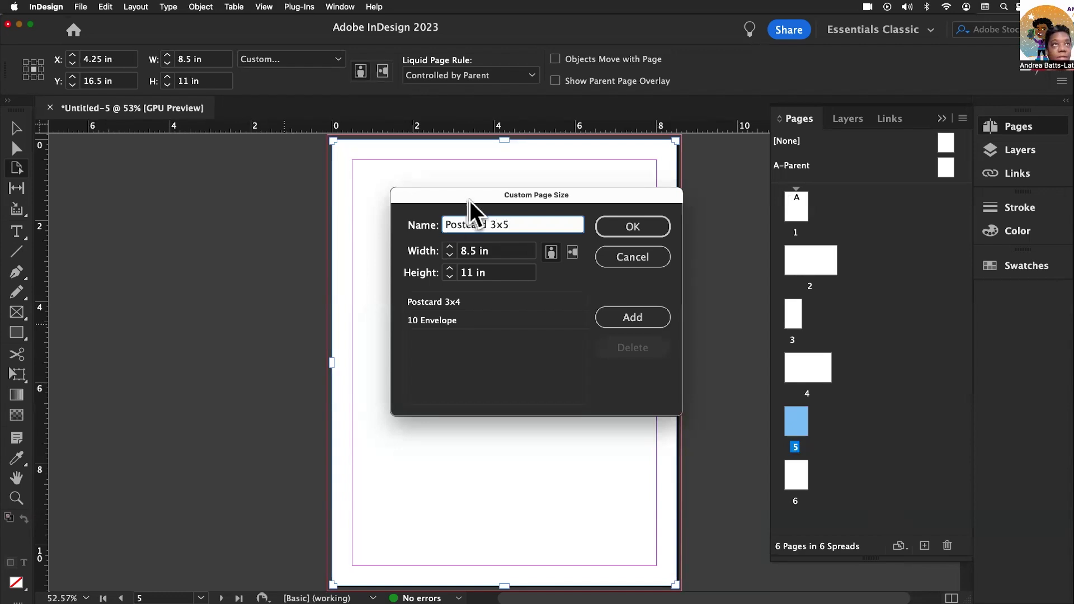
left_click(497, 250)
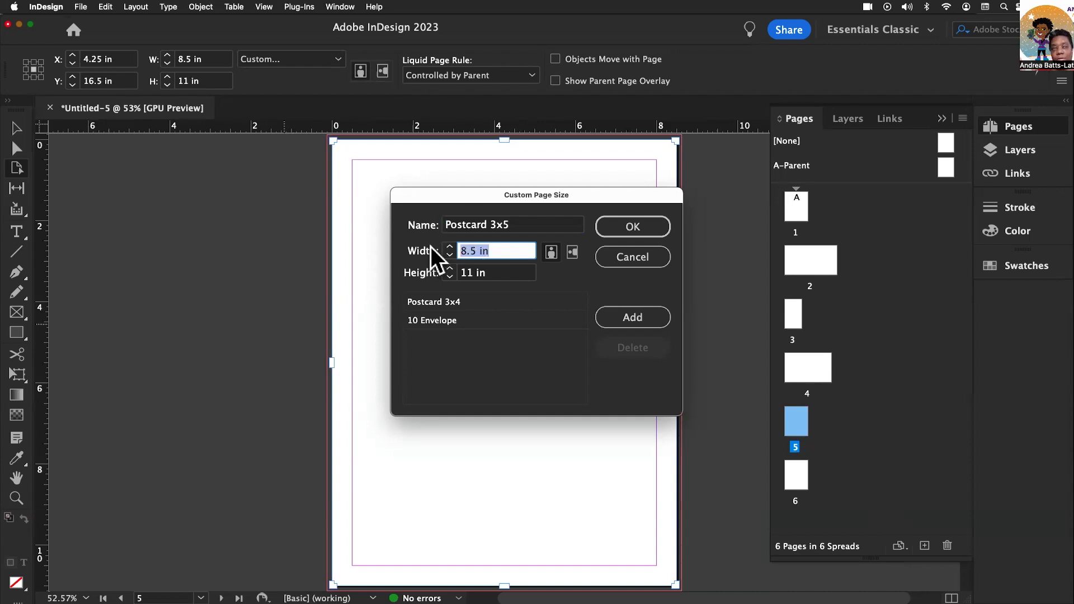
type("5")
left_click(480, 272)
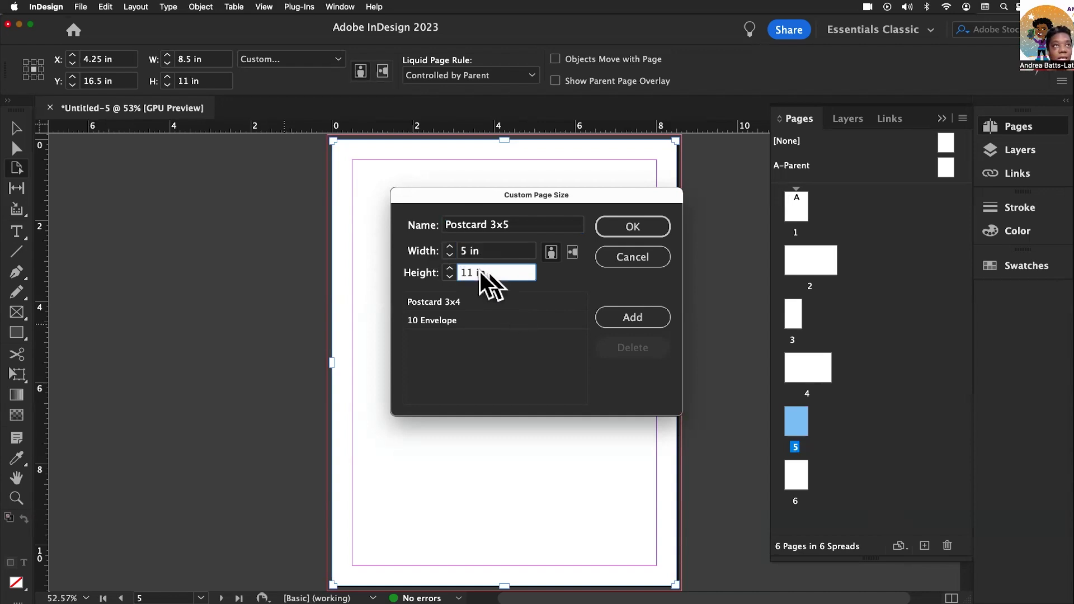
type("3")
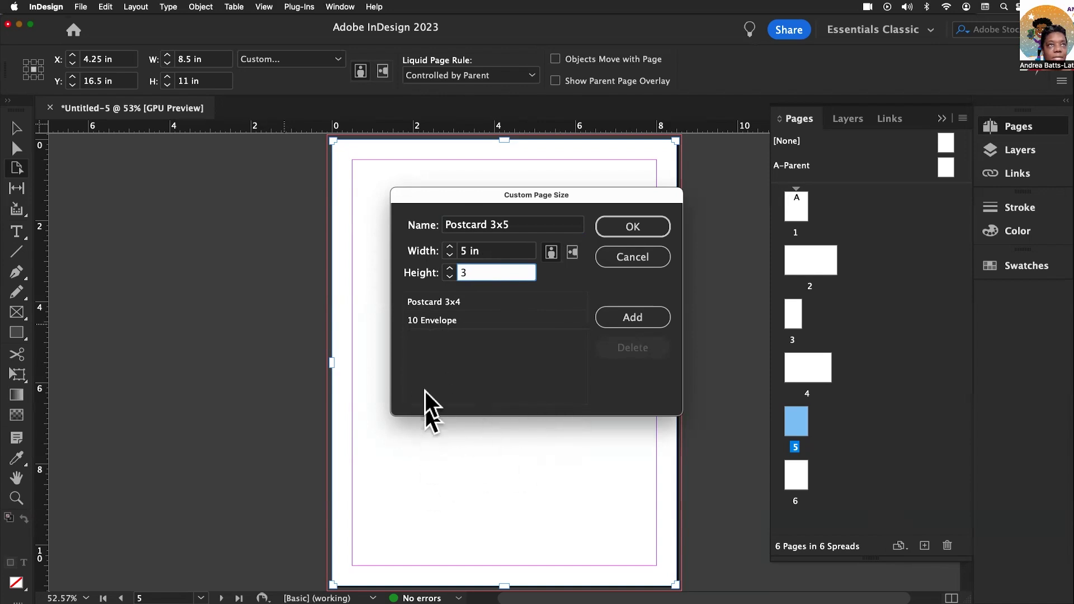
left_click(628, 316)
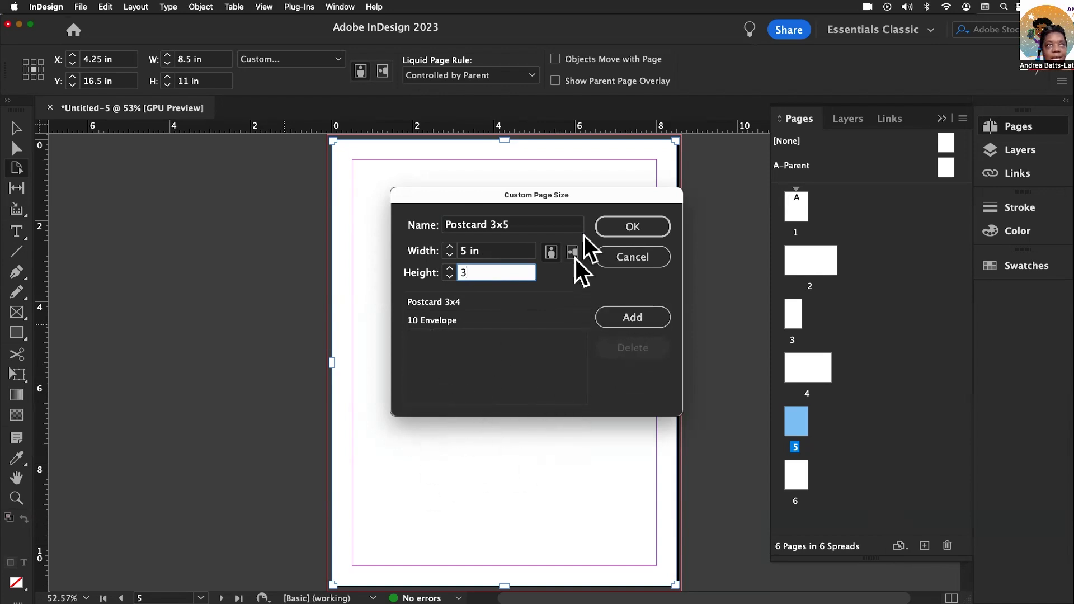
left_click(620, 227)
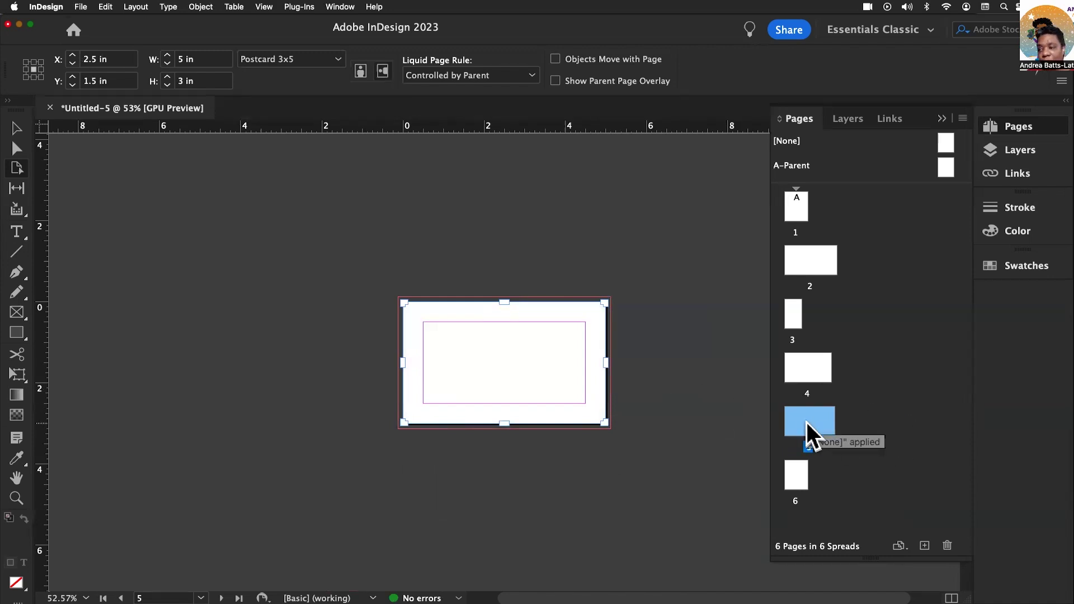
Start a custom page size for page 6 named 'Envelope'
double_click(798, 475)
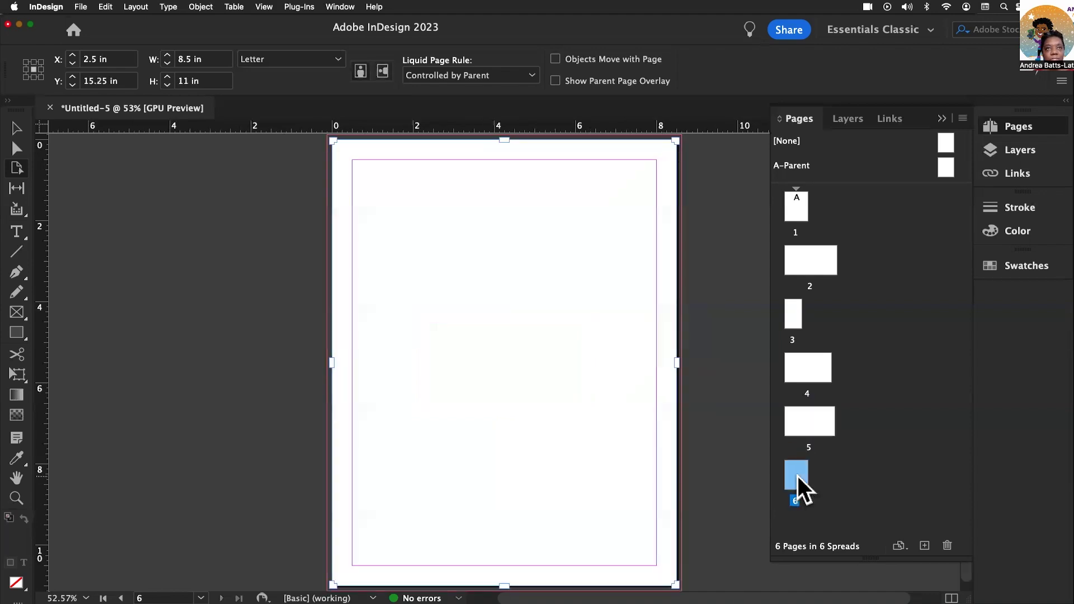
left_click_drag(738, 480, 280, 30)
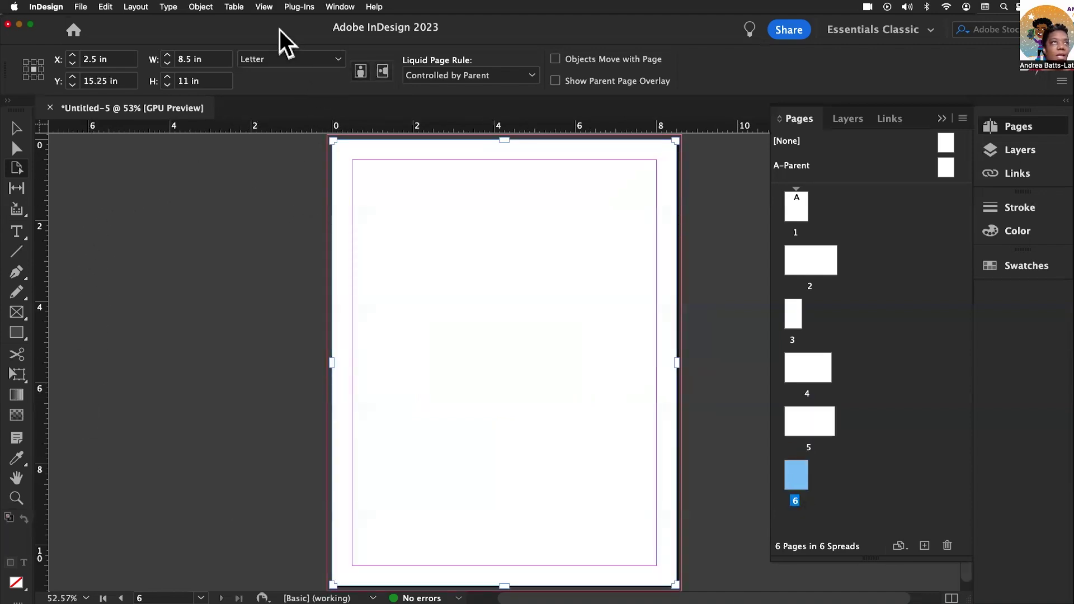
left_click(276, 58)
left_click(269, 341)
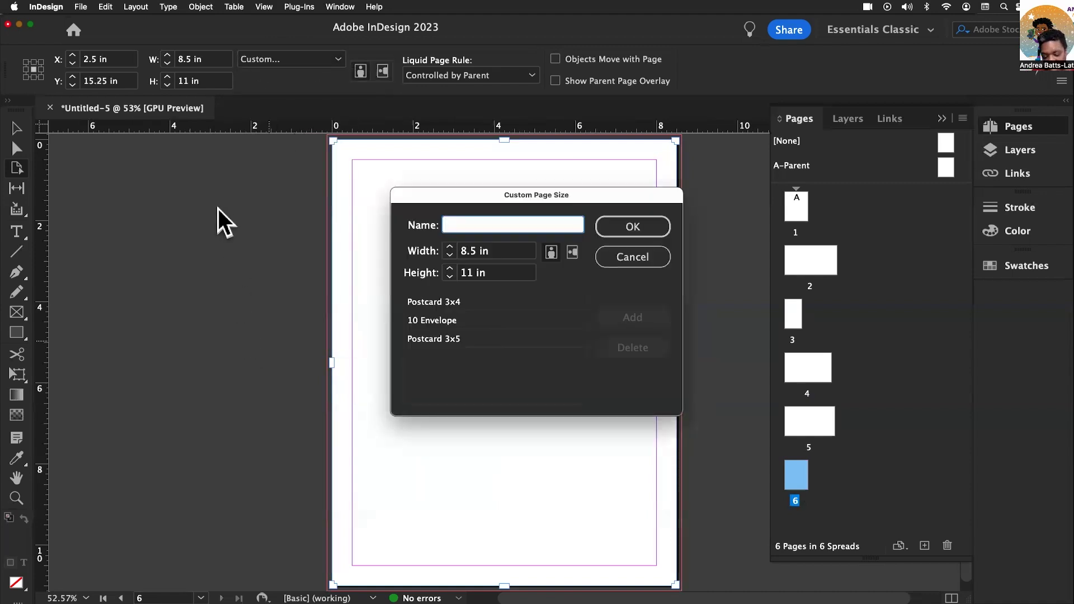
type("Ev")
key("BackSpace")
type("n")
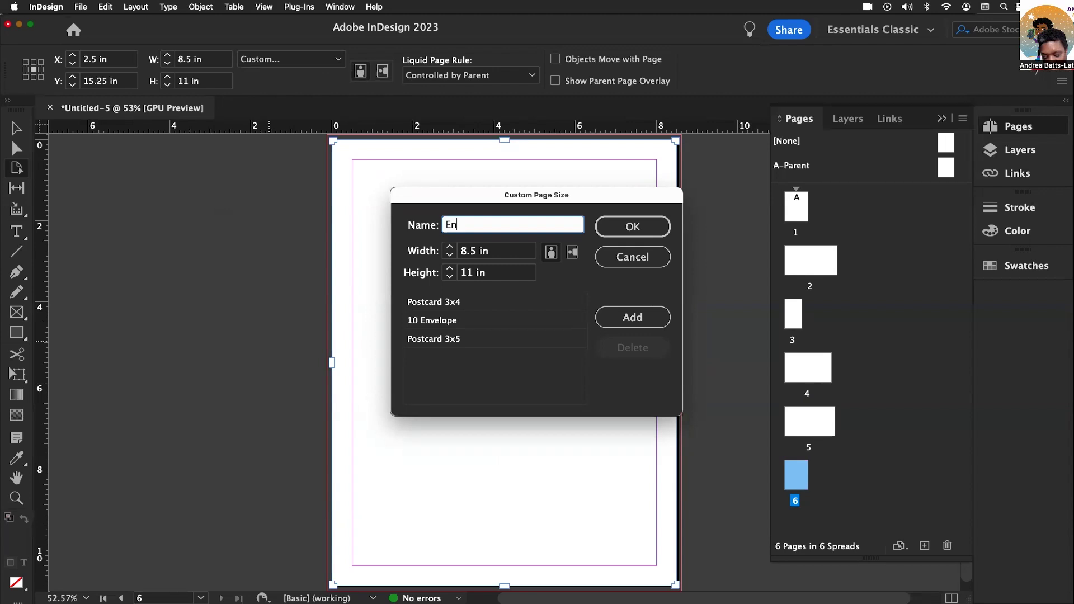
type("velope")
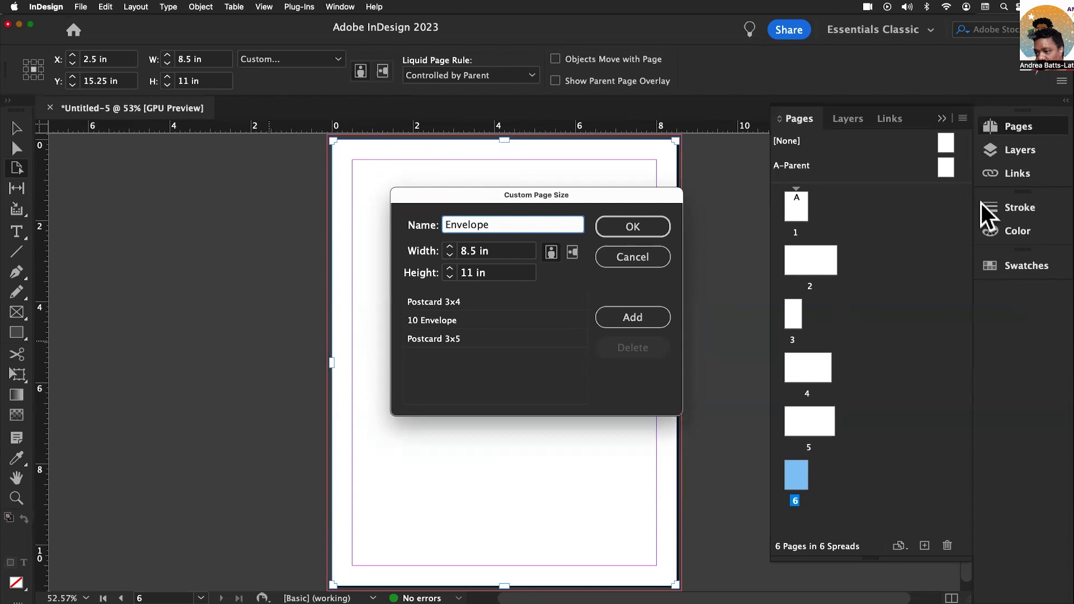
Set the custom size to 9.5 x 4.125 in landscape and apply it to page 6
type("9.")
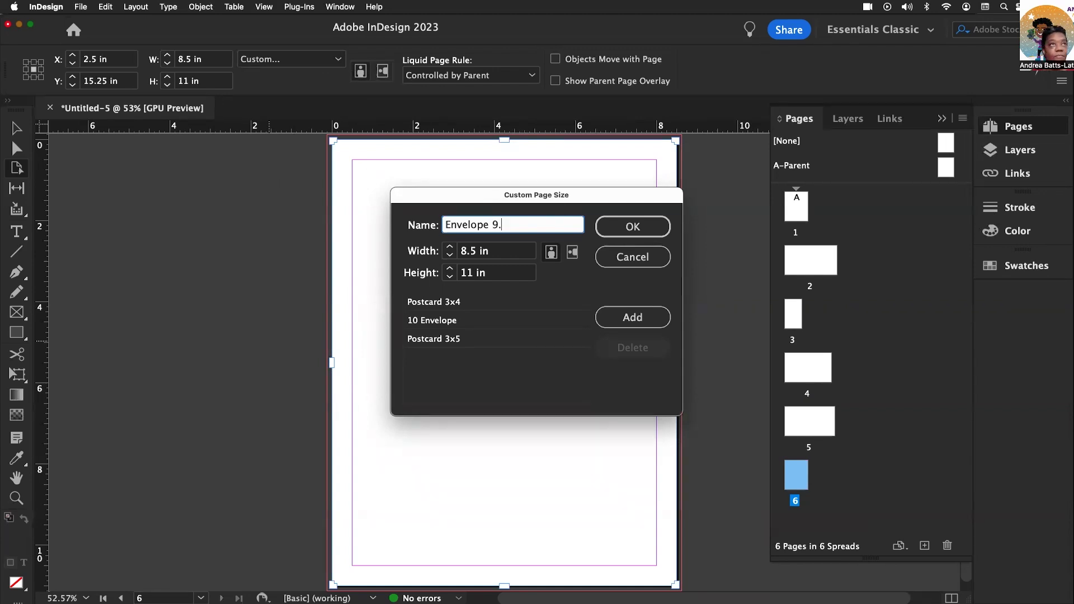
key("BackSpace")
key("BackSpace")
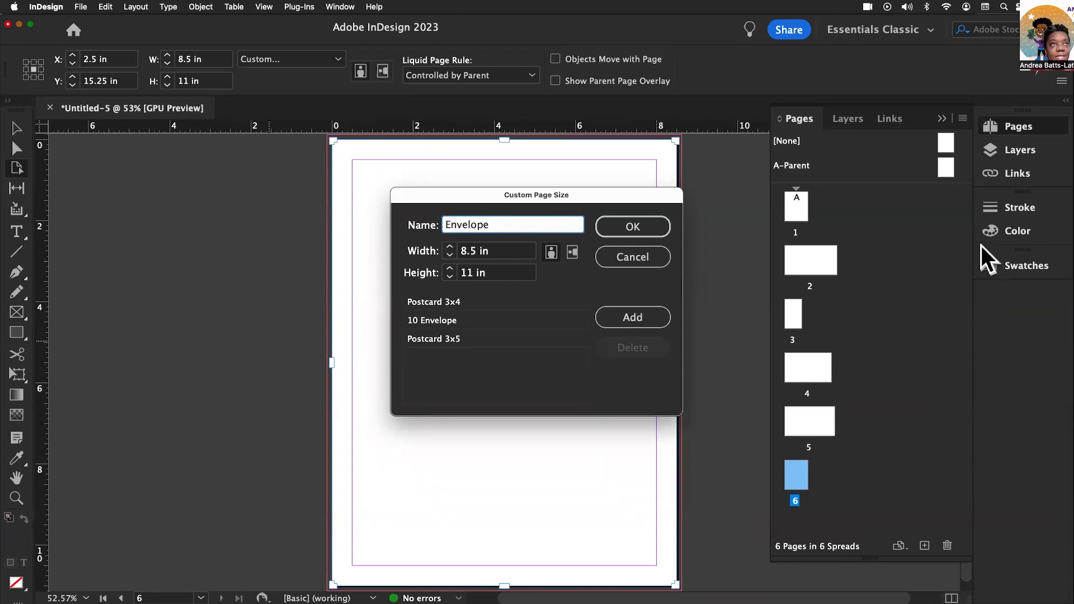
left_click_drag(497, 250, 428, 247)
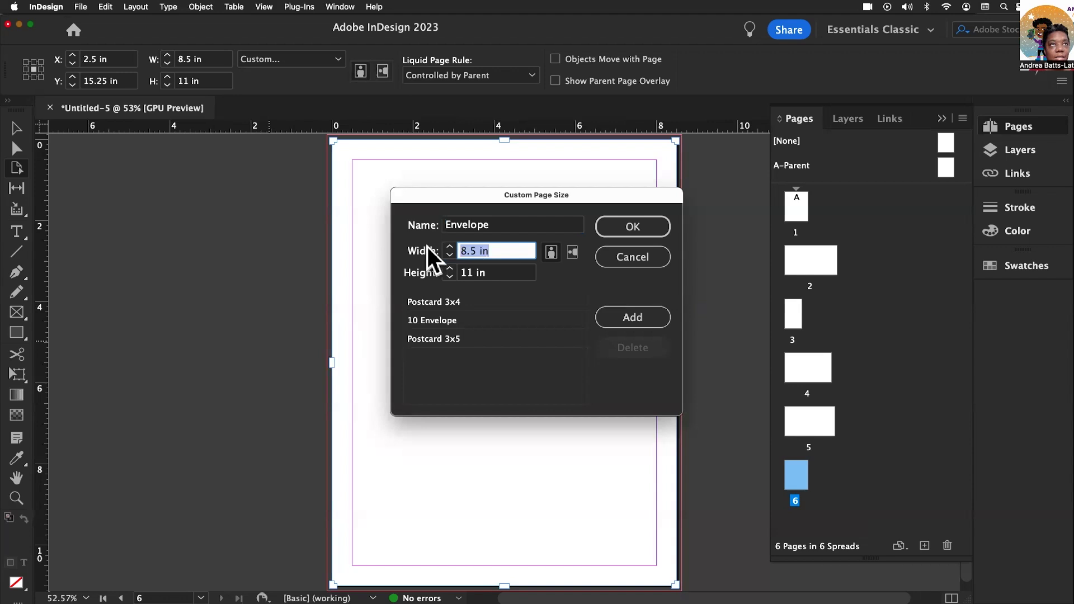
type("9.5")
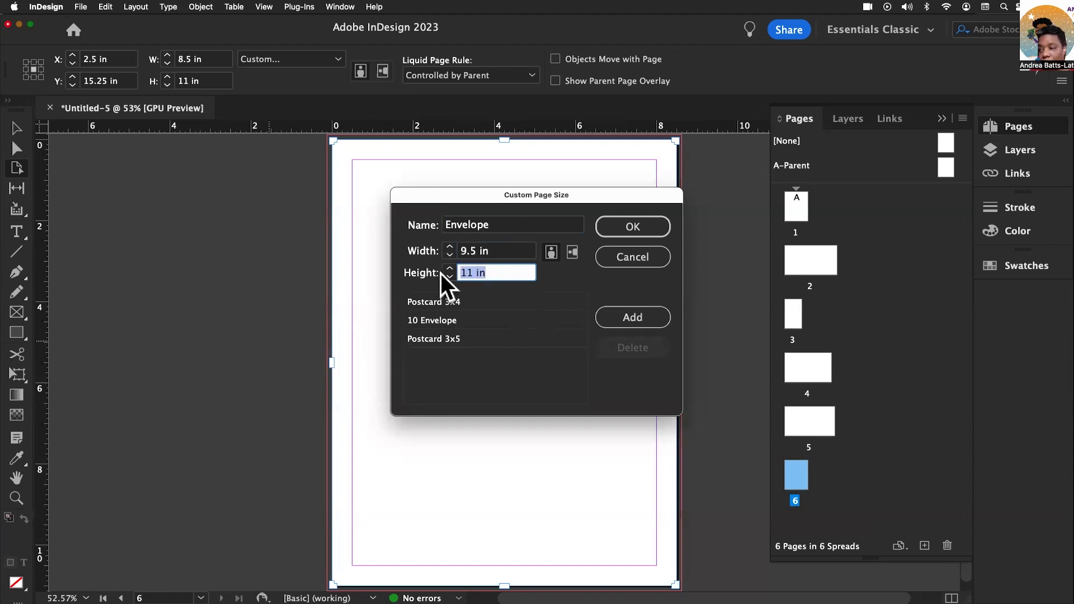
type("4")
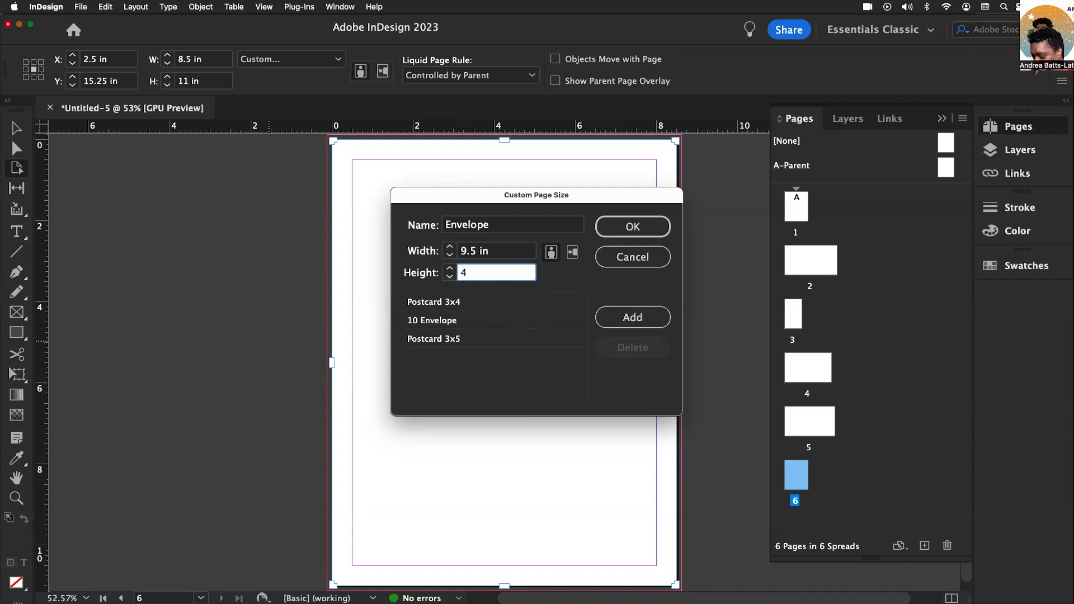
type(".125")
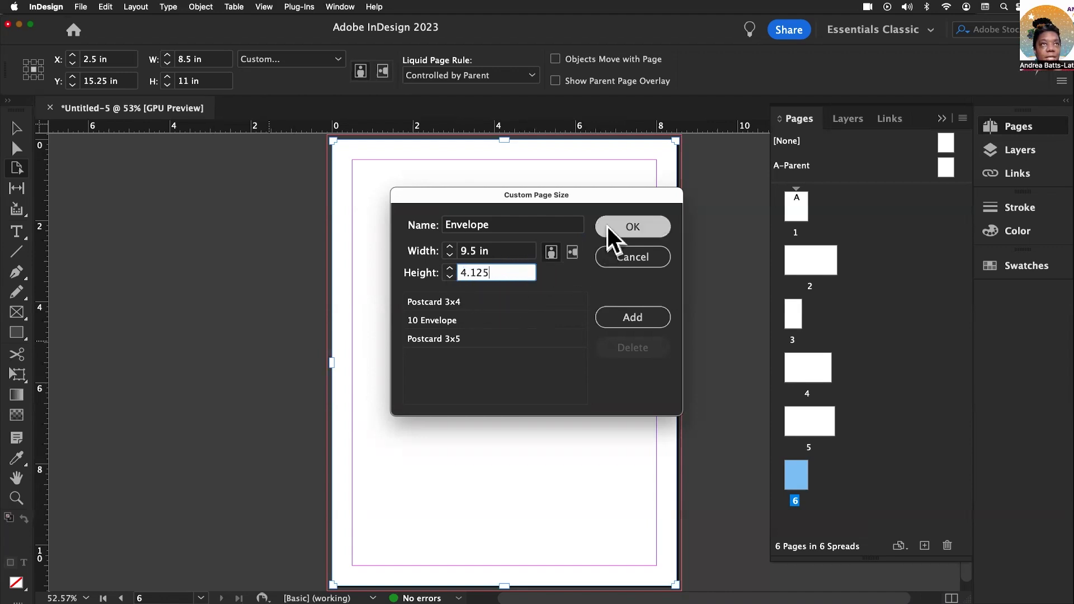
left_click(571, 253)
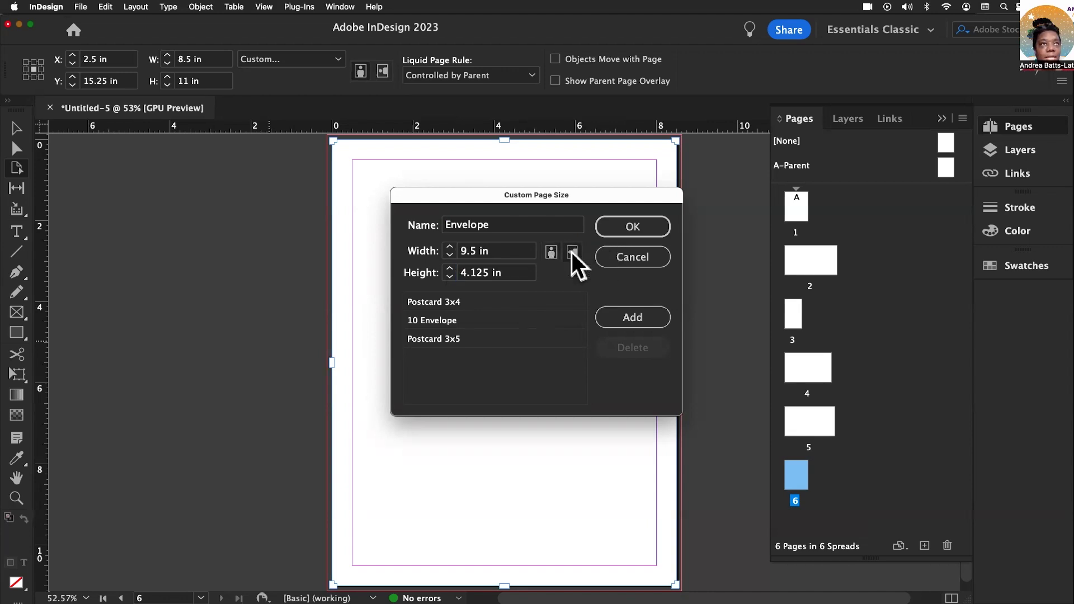
left_click(551, 254)
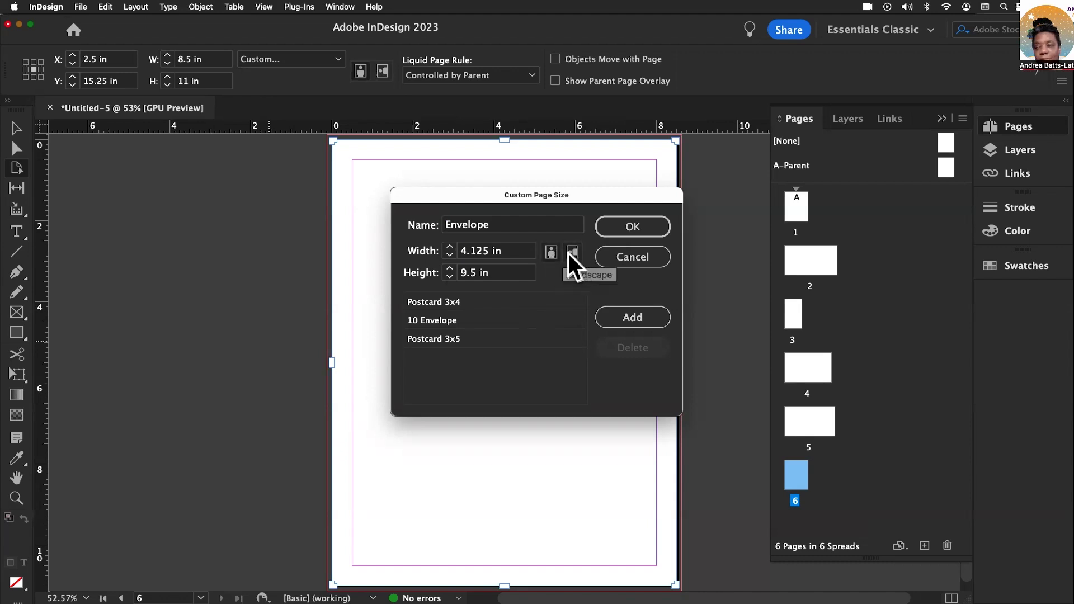
left_click(569, 253)
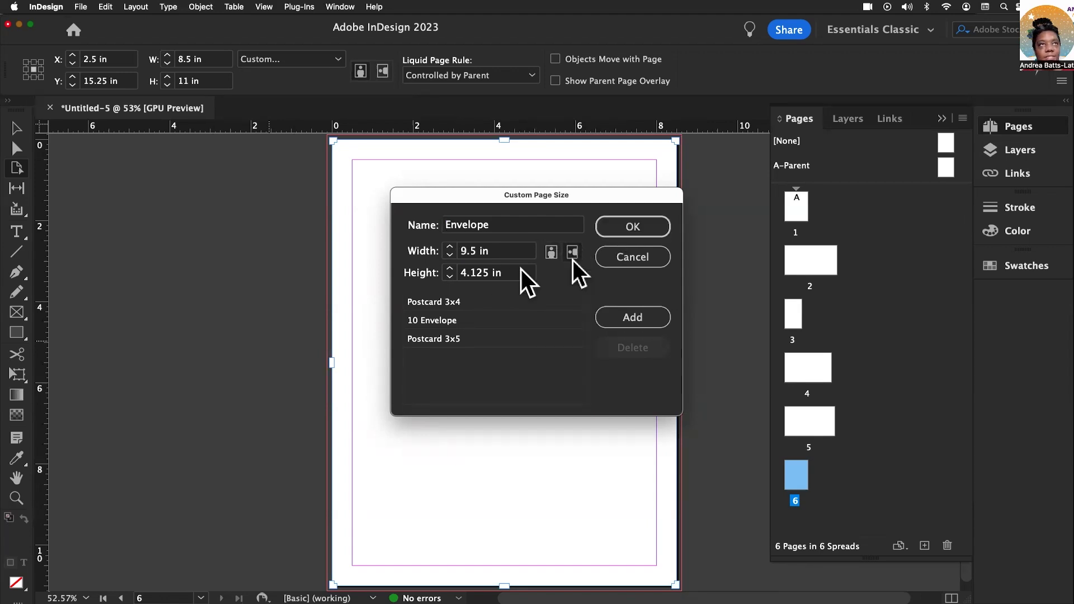
left_click(640, 223)
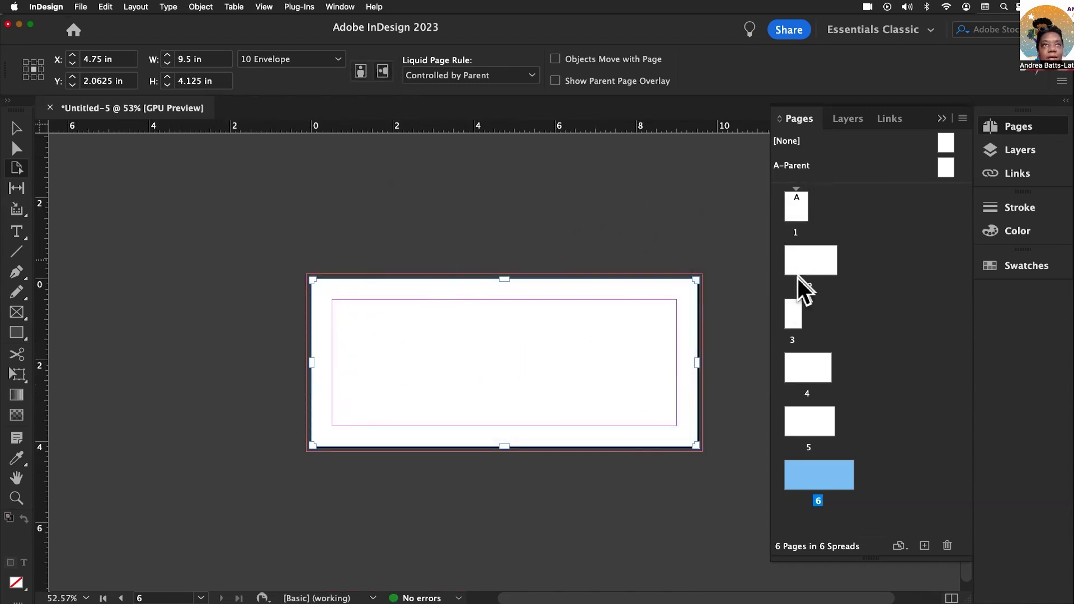
Review pages 1–6 in turn: Letter, wide and tall business cards, Letter – Half, postcard, envelope
double_click(797, 208)
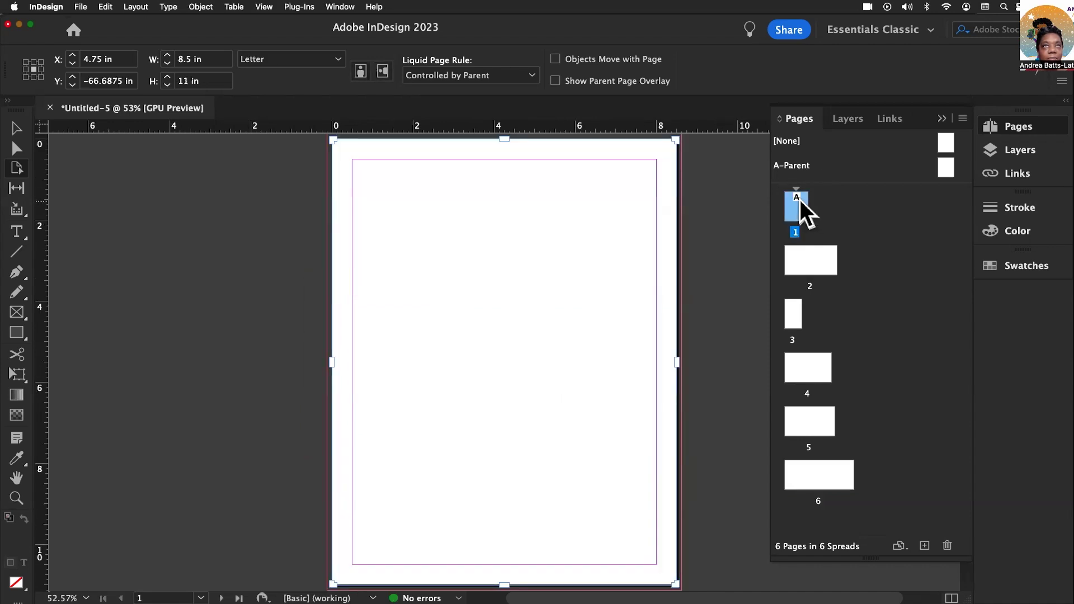
left_click_drag(801, 203, 606, 278)
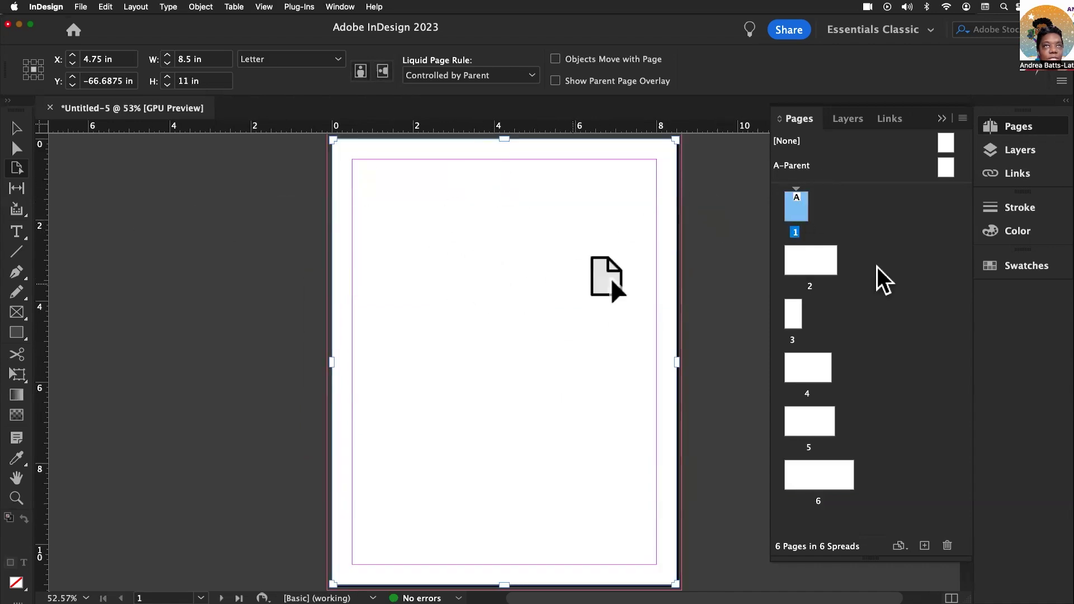
double_click(829, 262)
mouse_move(832, 266)
left_mouse_down()
mouse_move(724, 293)
mouse_move(816, 268)
left_mouse_up()
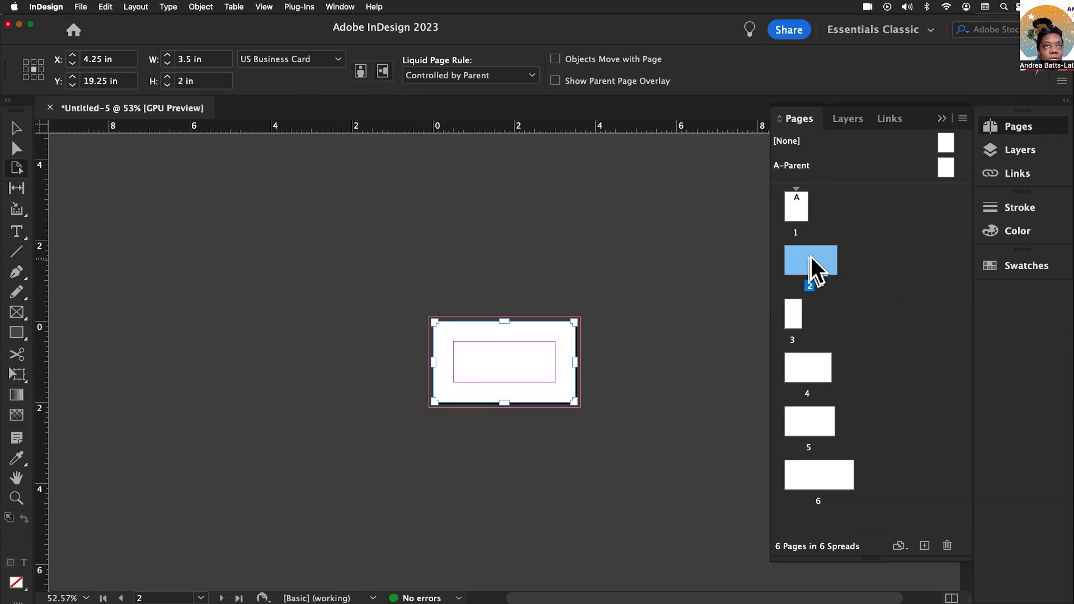
double_click(793, 318)
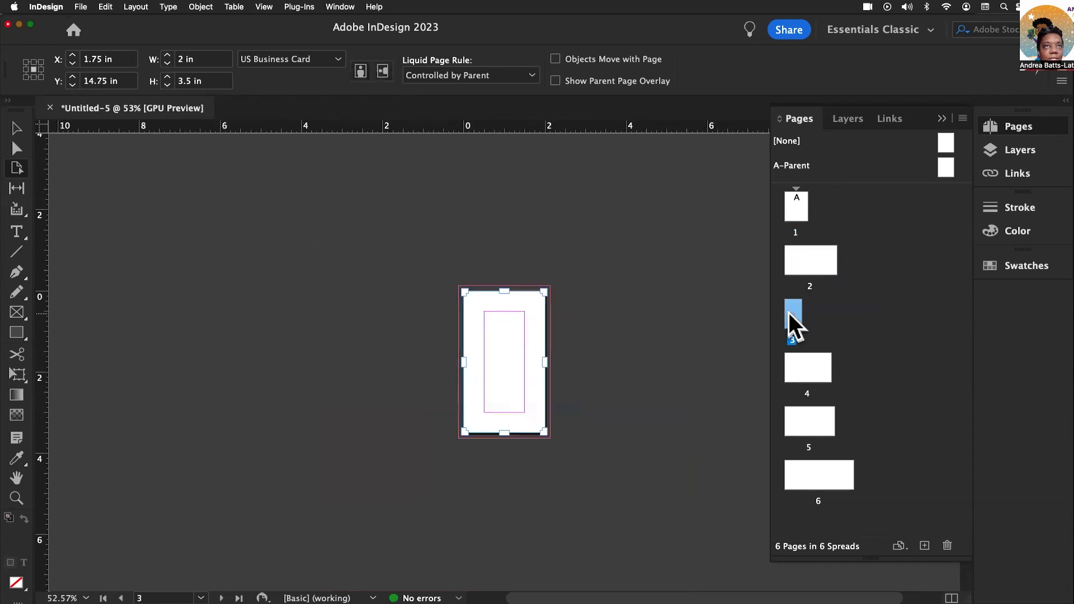
double_click(808, 385)
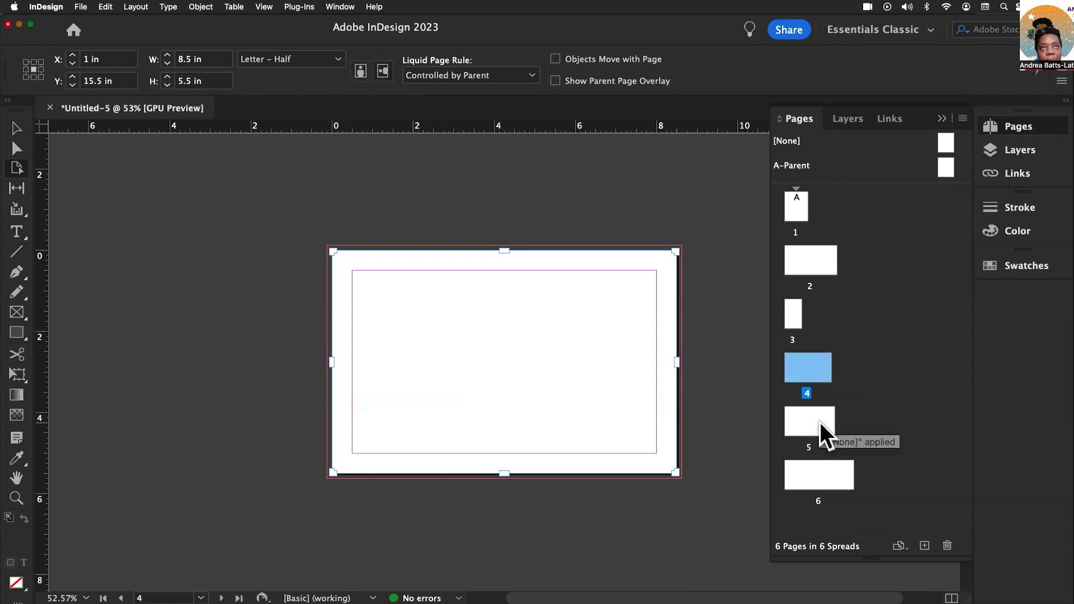
double_click(826, 437)
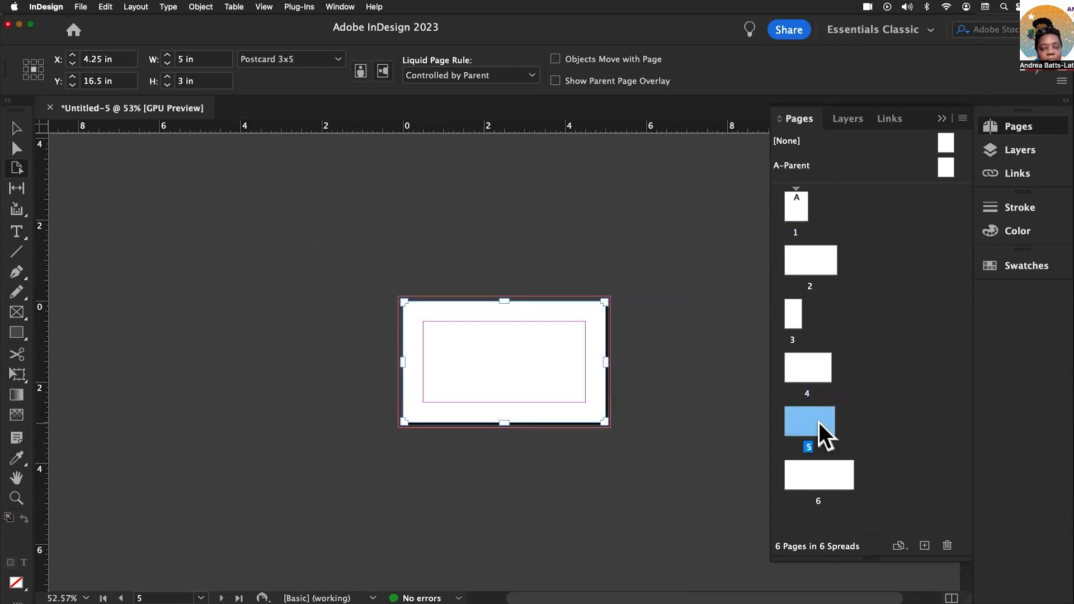
left_click(823, 483)
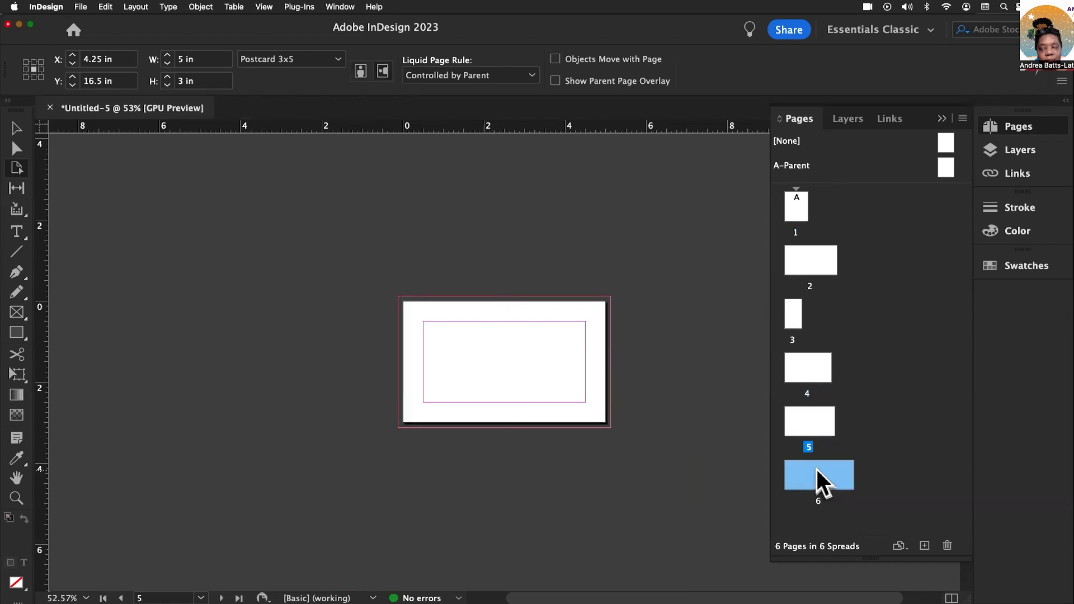